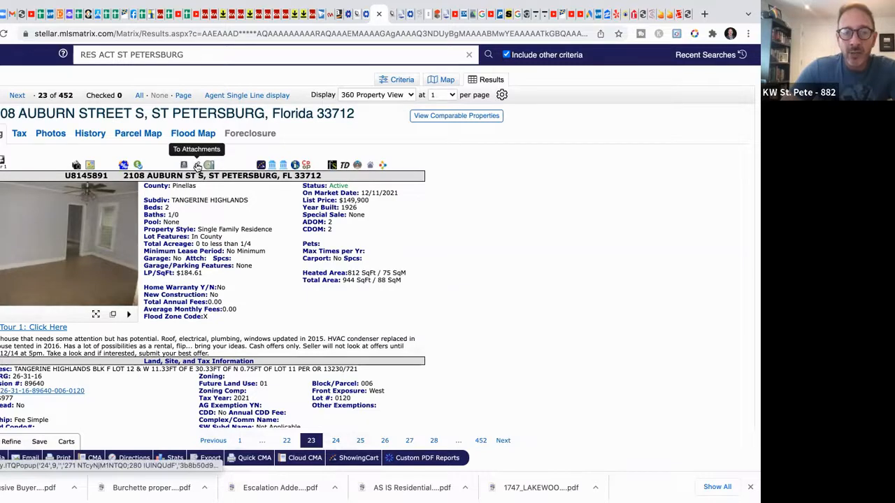
click(197, 166)
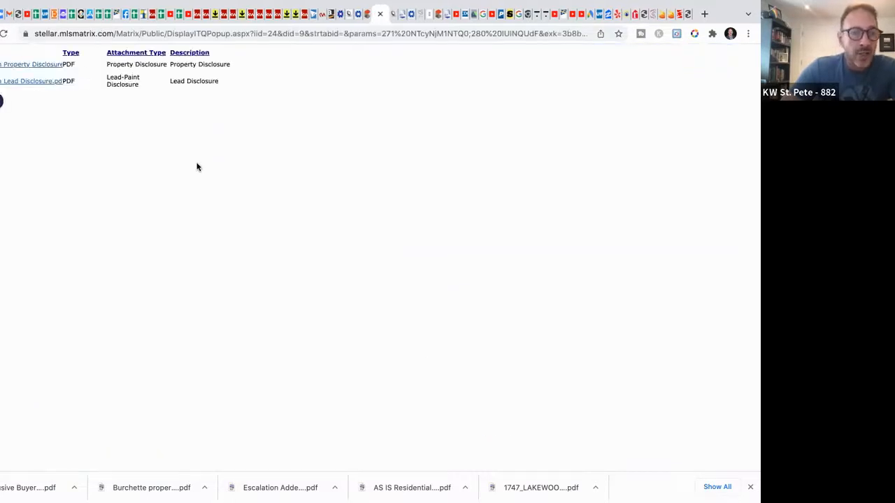
click(24, 65)
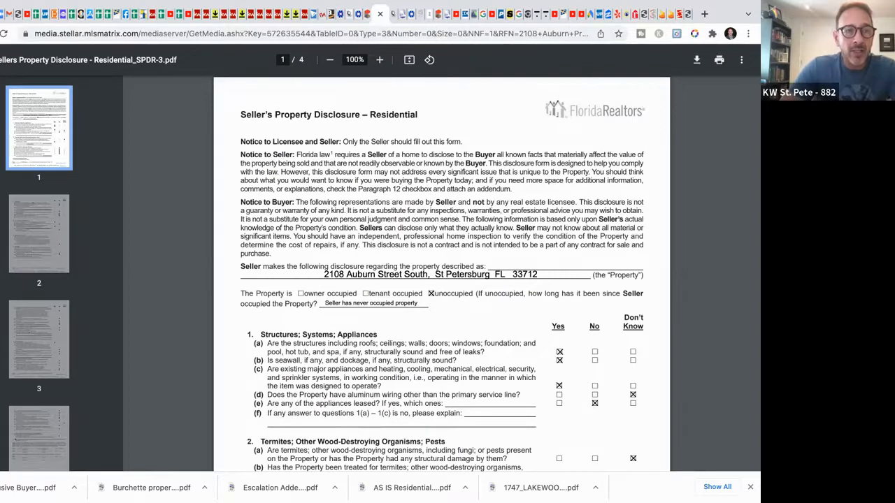
key(alt+Left)
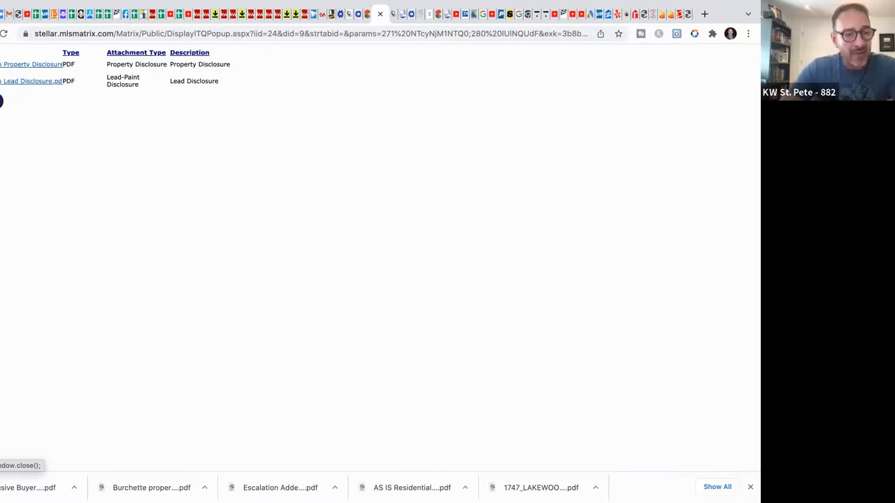
click(2, 101)
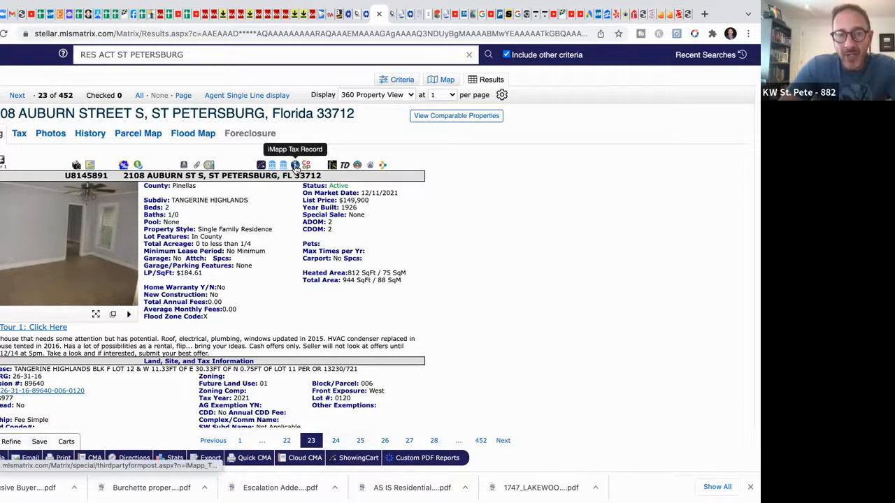
click(296, 167)
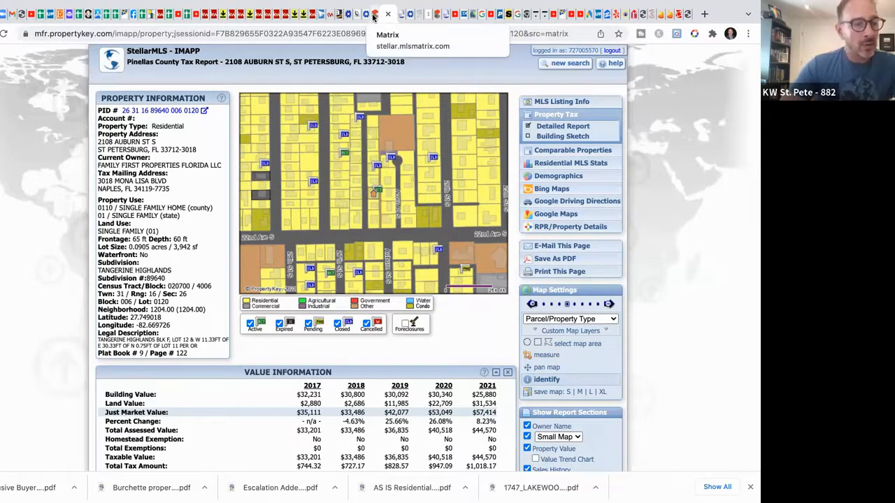
click(204, 15)
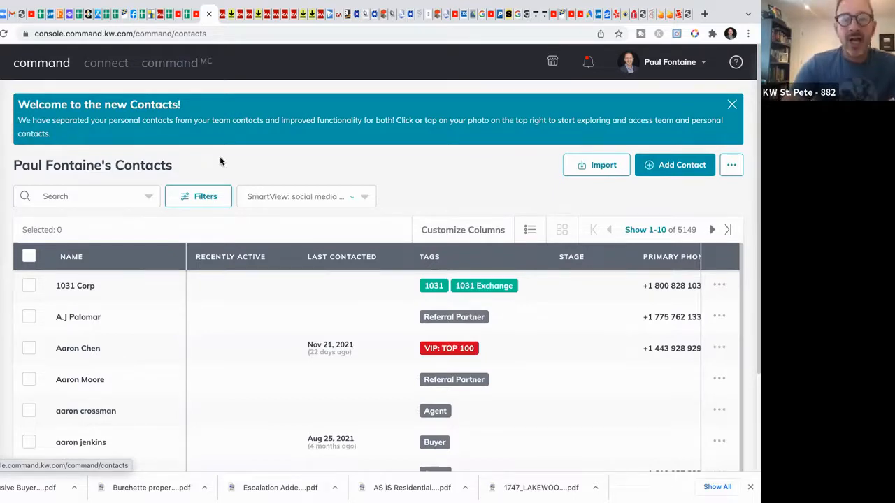
Step: Create a contact with the test full name and a personal Gmail address, adding no tags
click(672, 168)
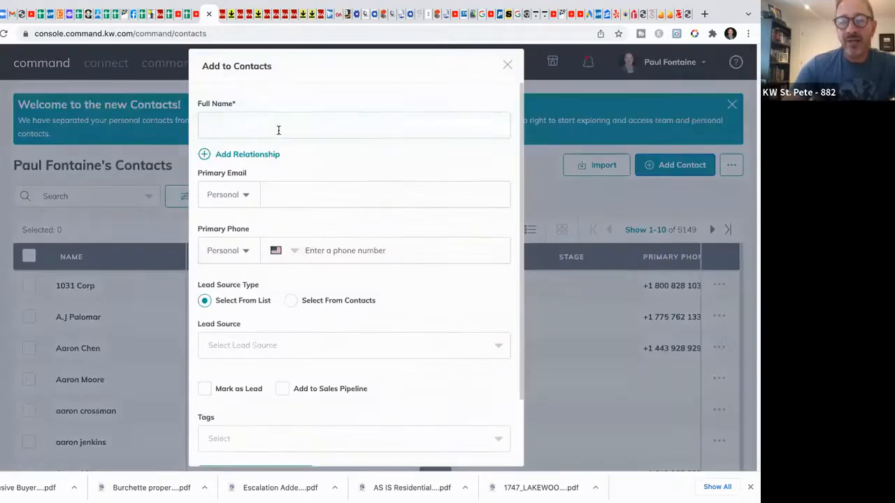
click(278, 130)
text(Fake Record)
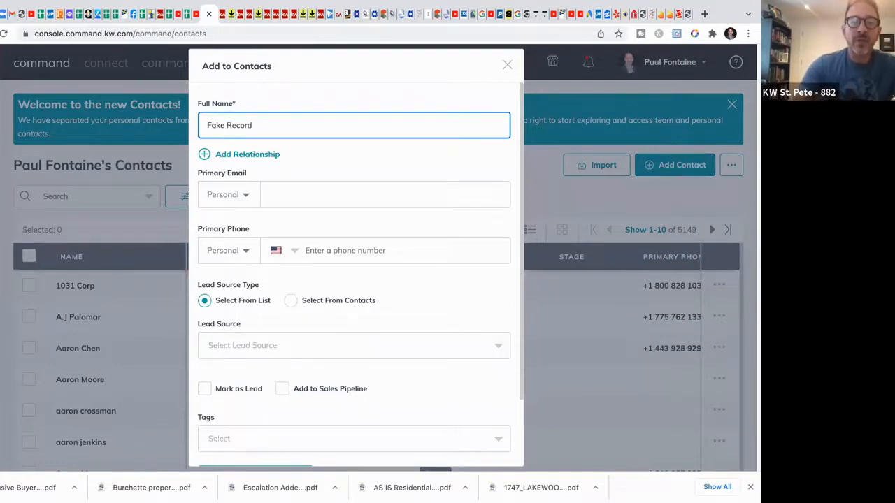
click(297, 191)
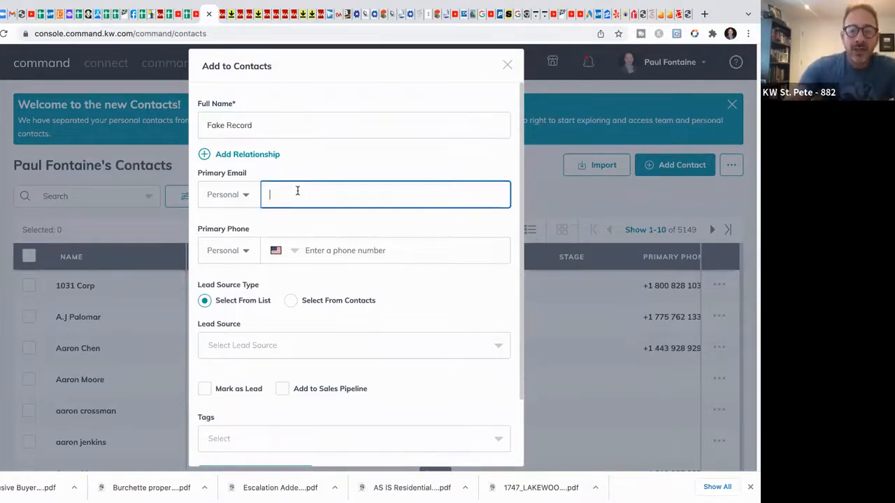
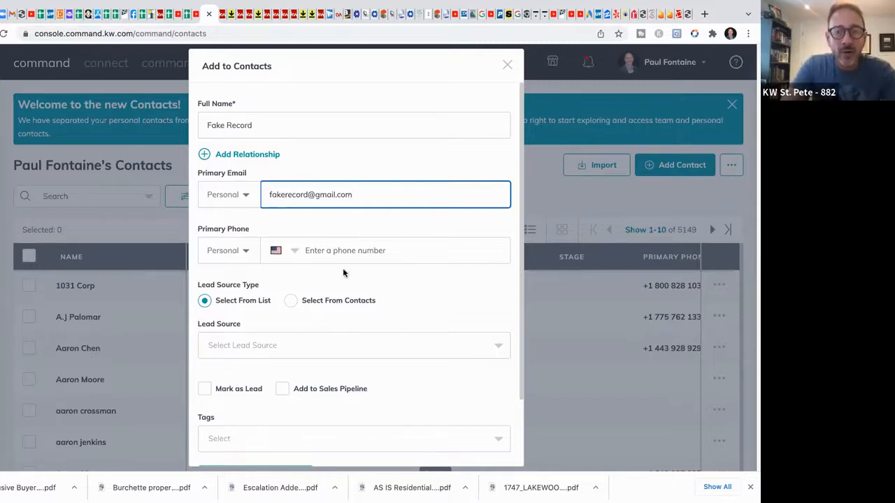
scroll(343, 268, down, 2)
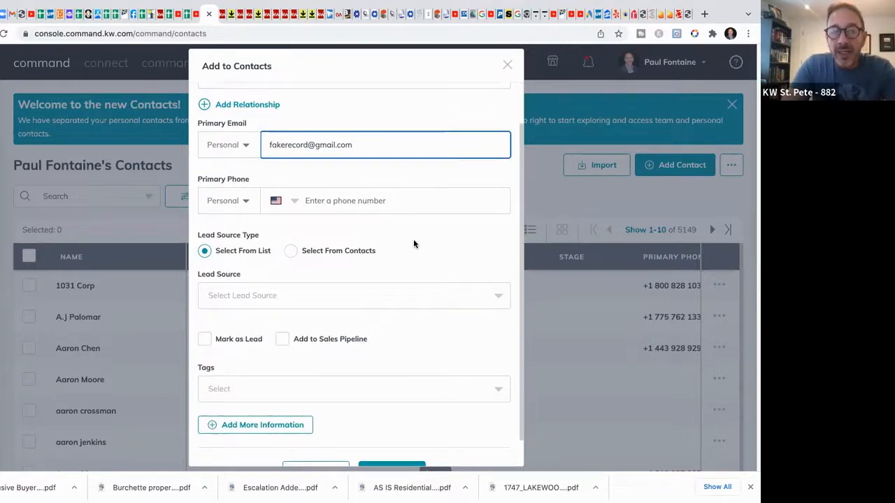
scroll(414, 239, up, 1)
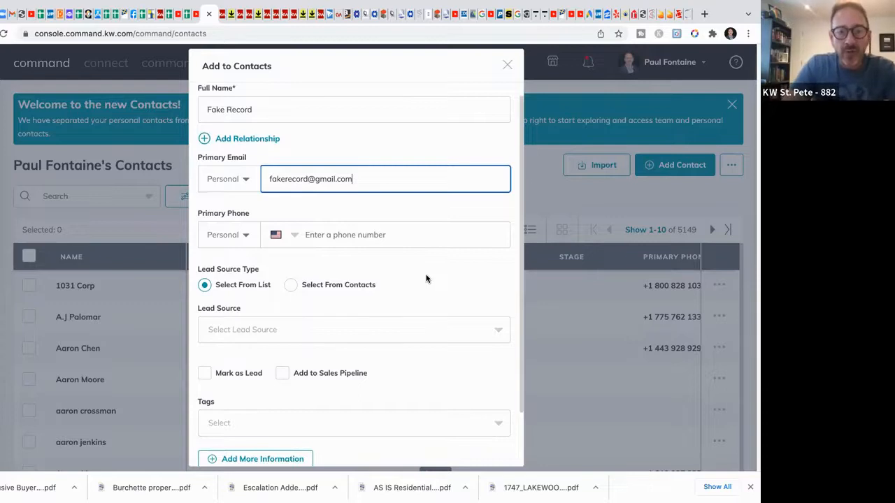
scroll(427, 279, down, 2)
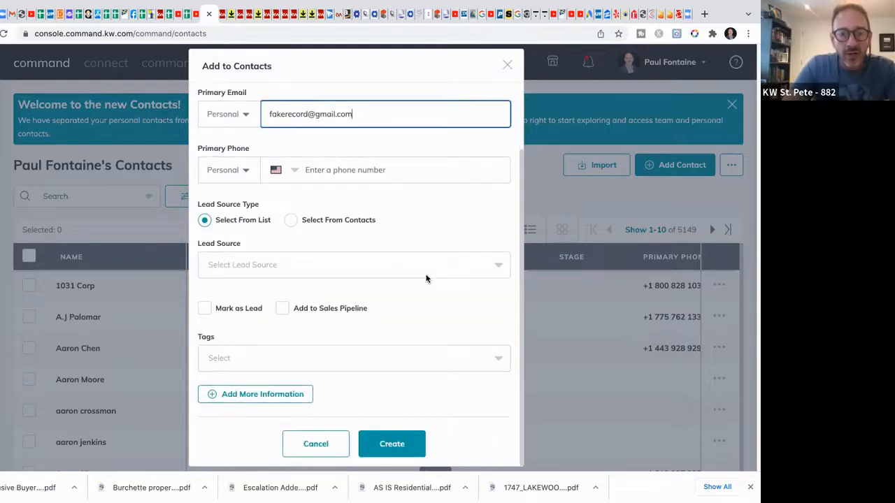
click(368, 358)
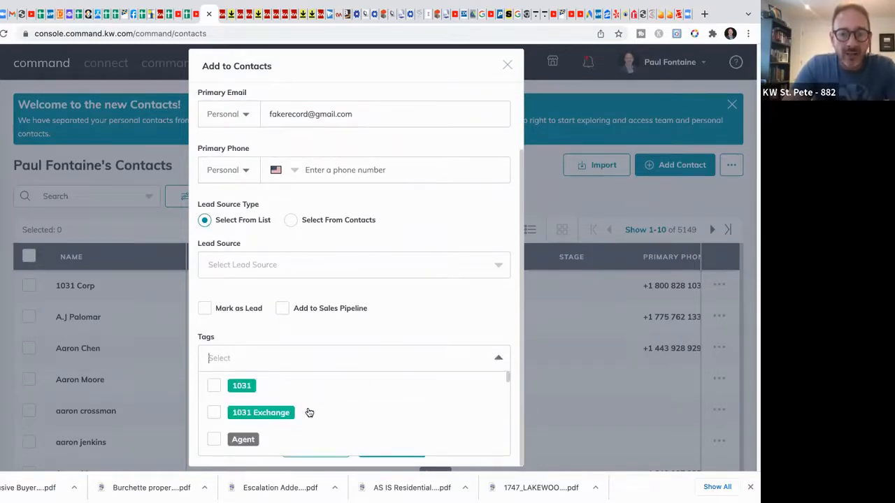
click(410, 311)
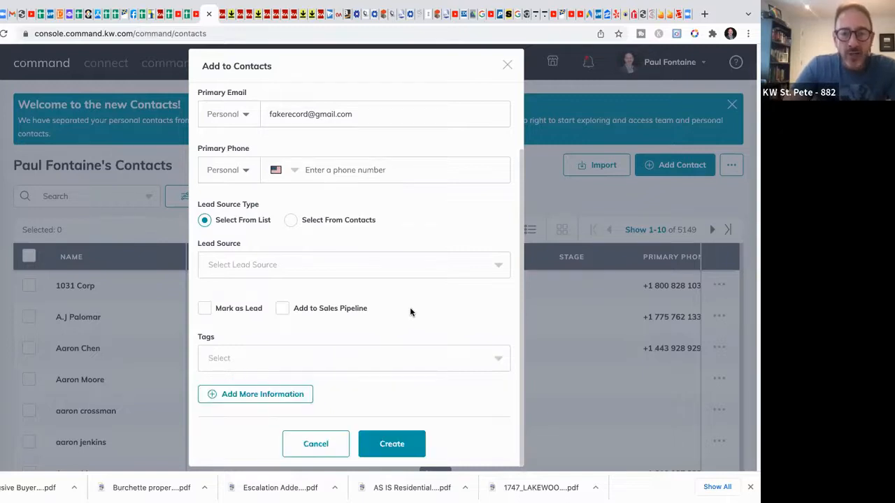
click(392, 448)
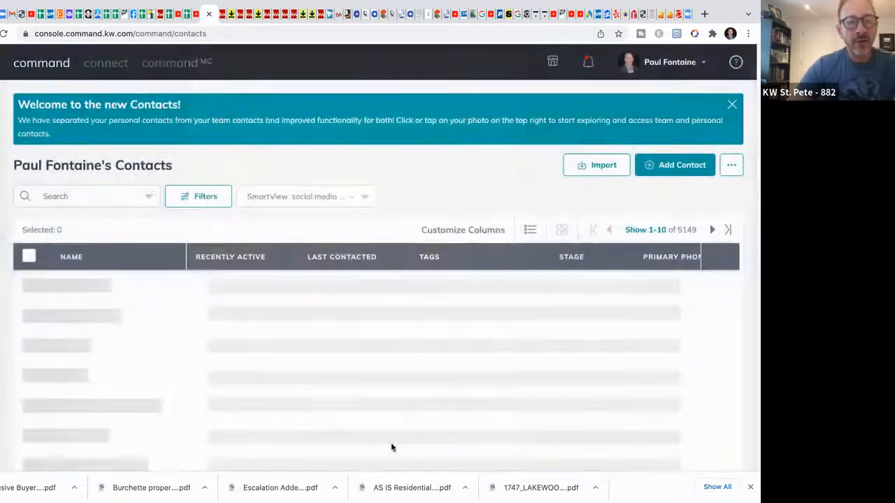
Step: Search contacts for 'record' and open the new test contact's record page
click(94, 196)
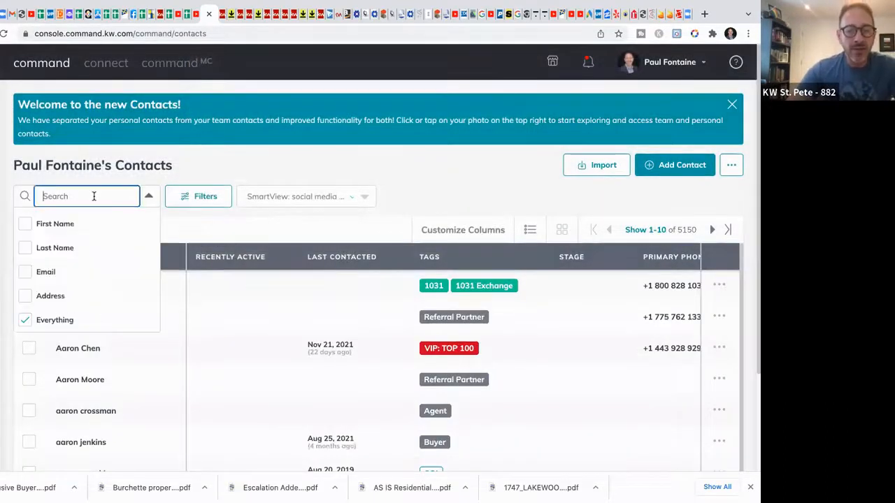
text(record)
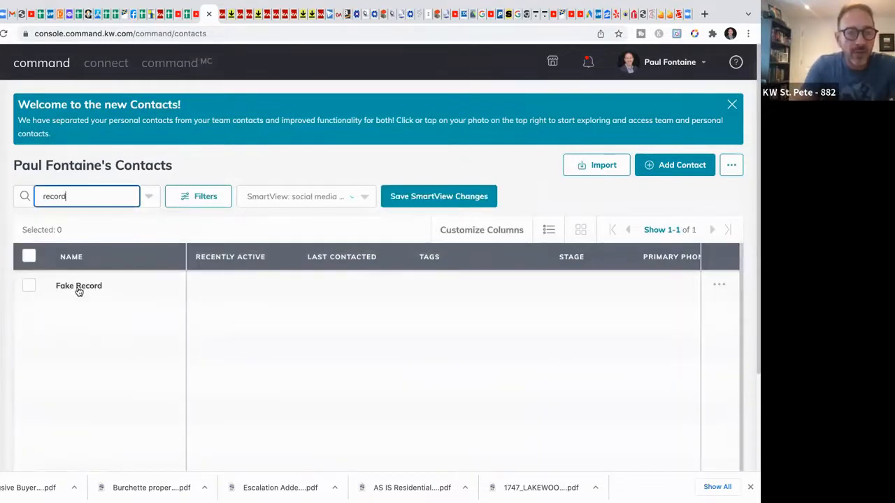
click(76, 288)
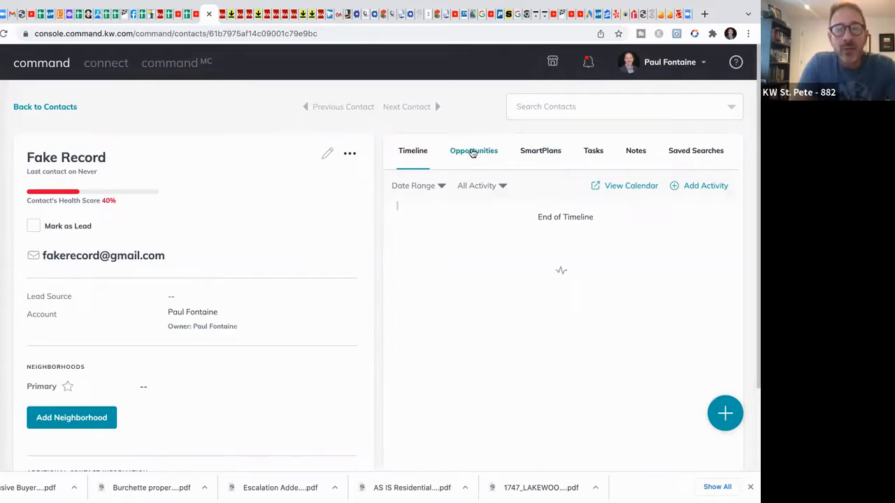
Step: Begin a new opportunity for the contact with St. Petersburg market center and Buyer type
click(481, 153)
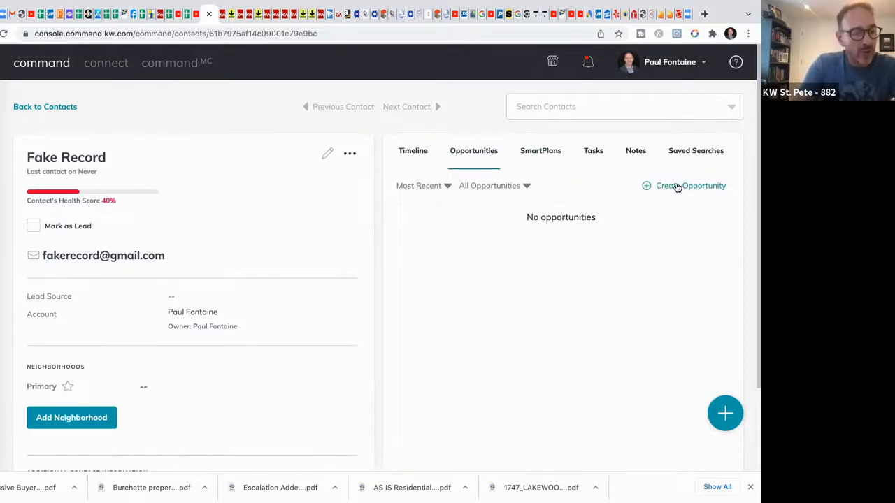
click(677, 187)
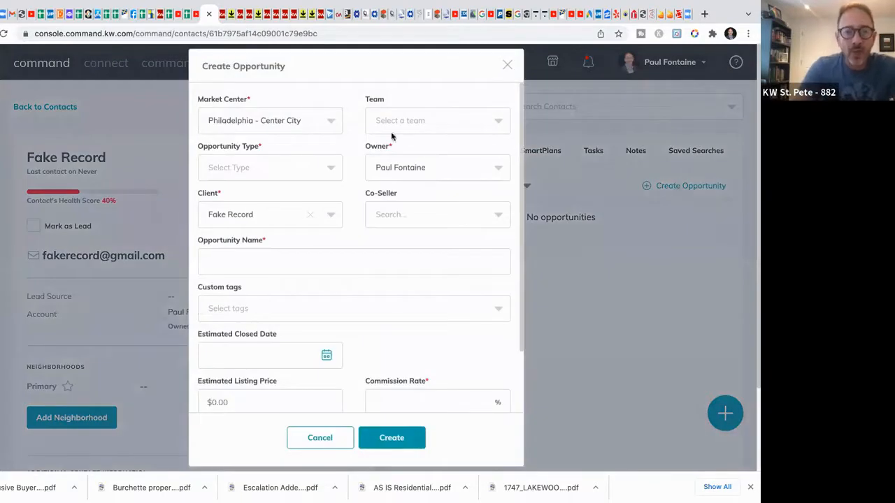
click(326, 121)
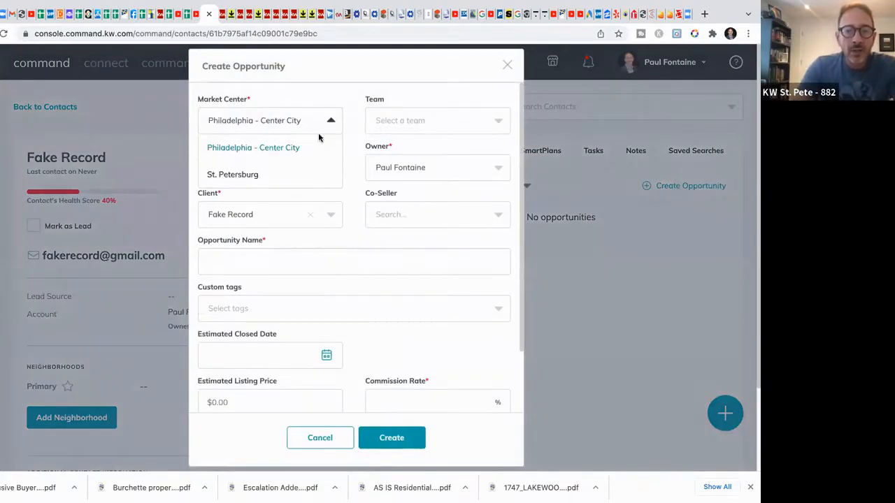
click(309, 174)
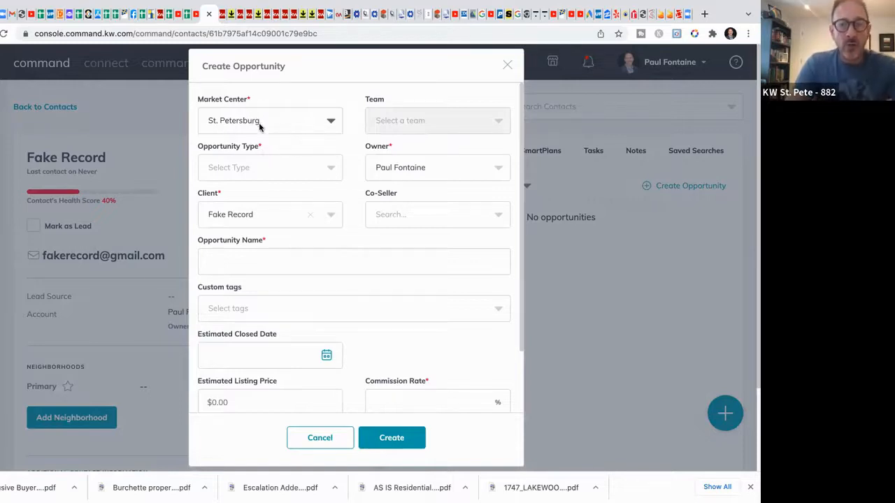
click(284, 179)
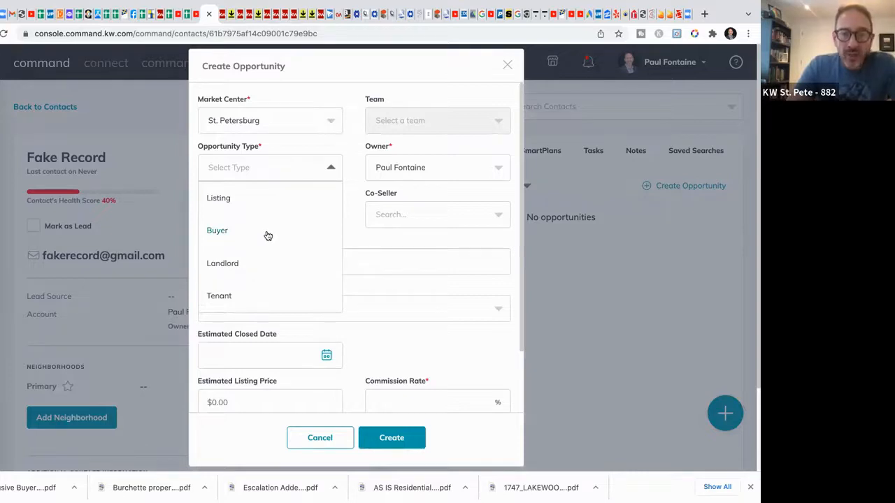
click(268, 234)
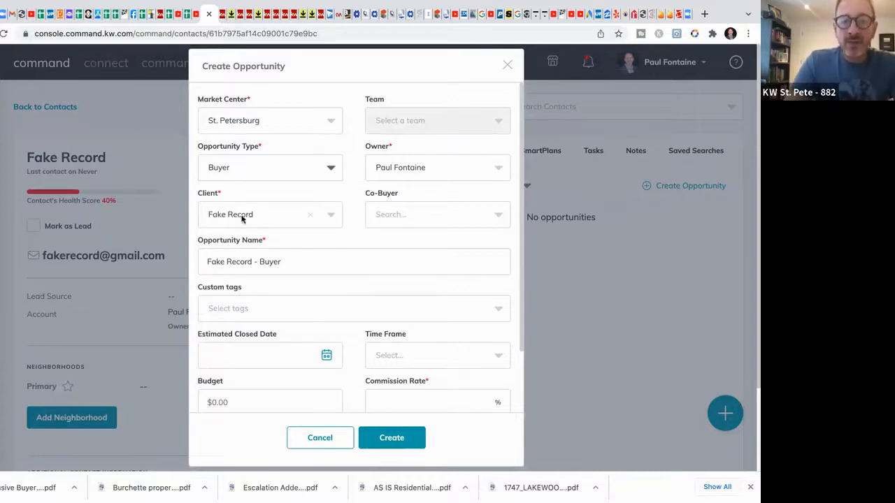
Step: Check the suggested opportunity name and commission rate field, then return to the Matrix listing
scroll(293, 234, down, 1)
click(294, 246)
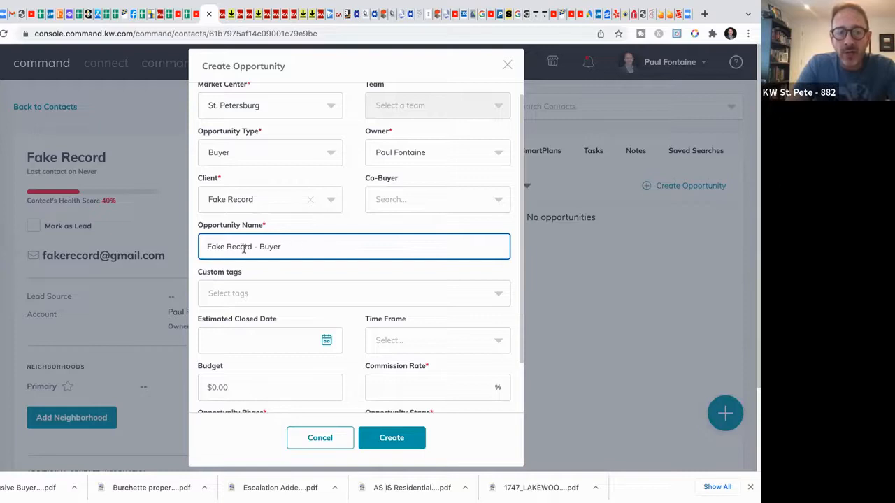
scroll(324, 255, down, 2)
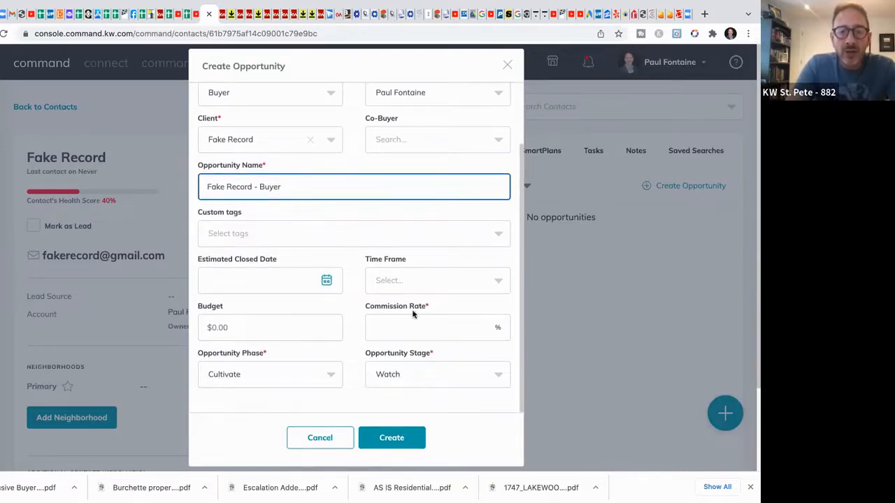
click(436, 330)
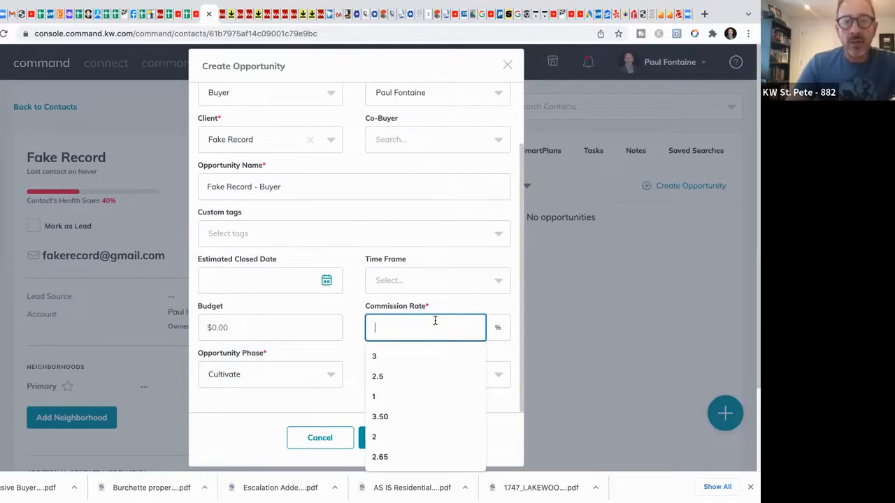
click(435, 15)
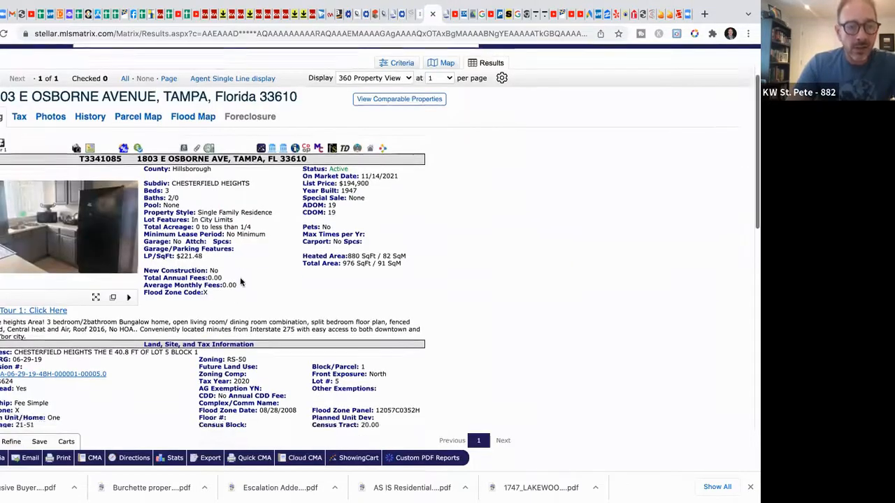
scroll(240, 277, down, 7)
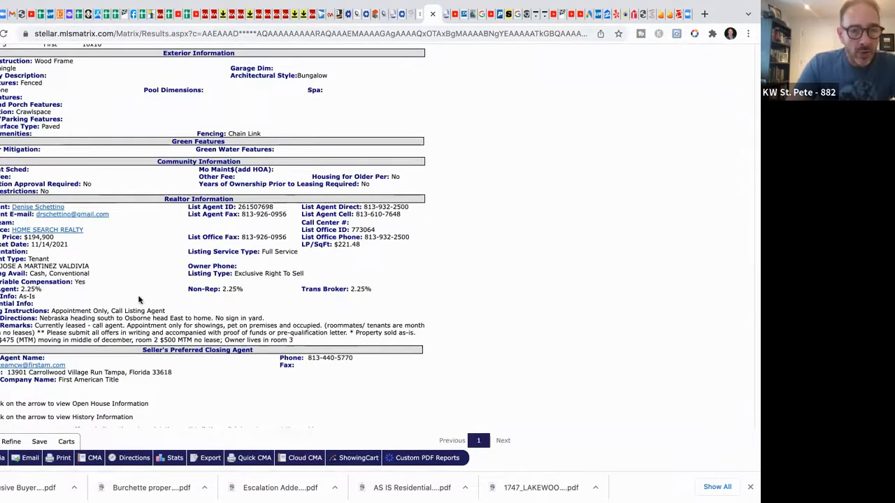
scroll(139, 299, up, 5)
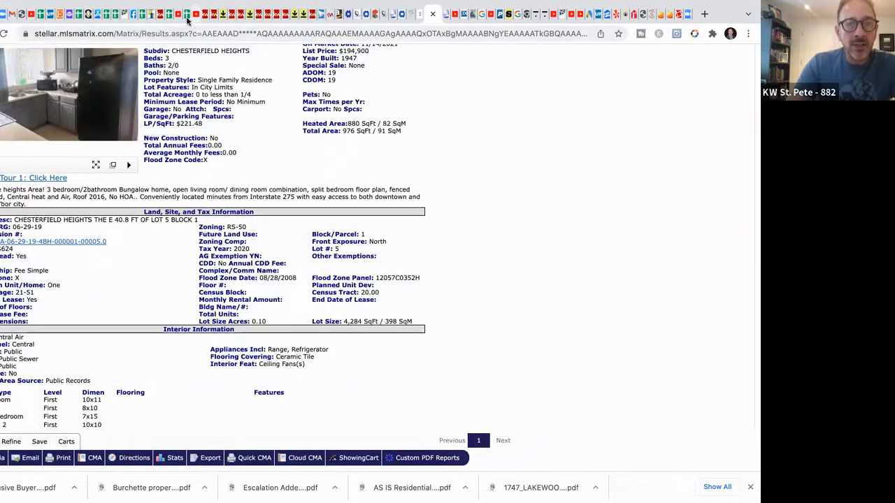
Step: Enter a 2.25% commission rate and create the Buyer opportunity
click(205, 17)
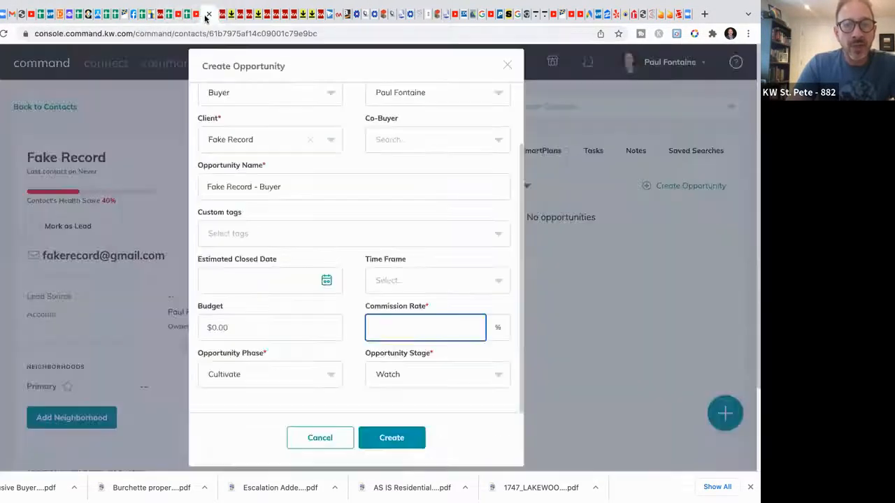
text(2.25)
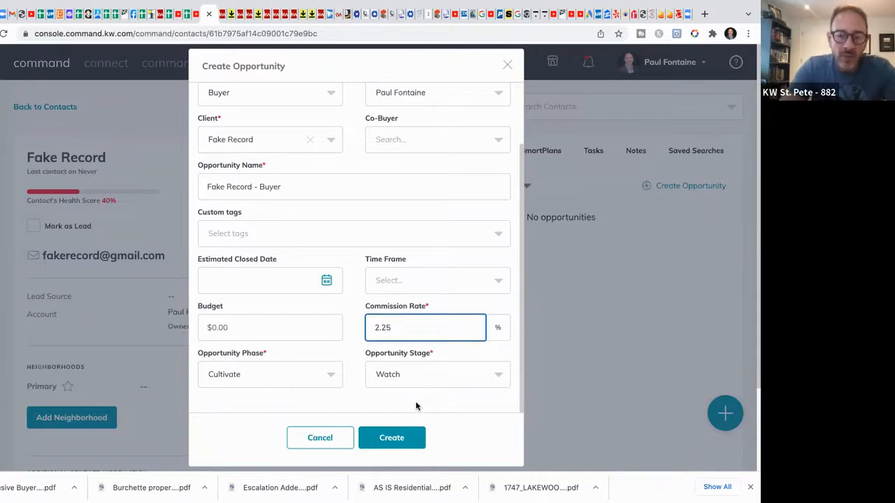
click(395, 439)
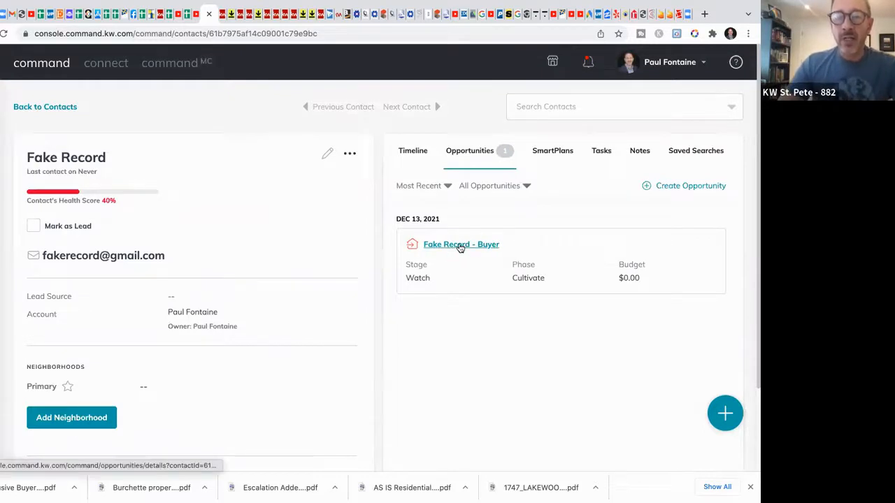
Step: Open the Buyer opportunity's Documents and choose the Residential checklist type
click(460, 246)
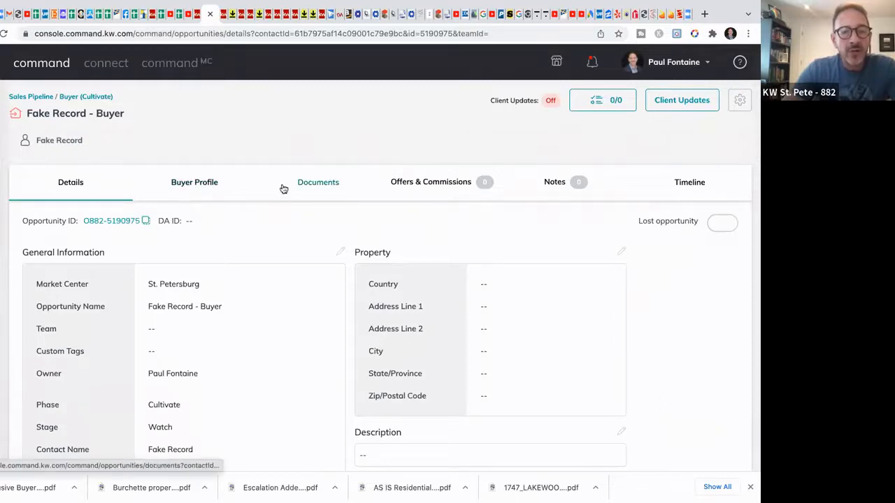
click(325, 189)
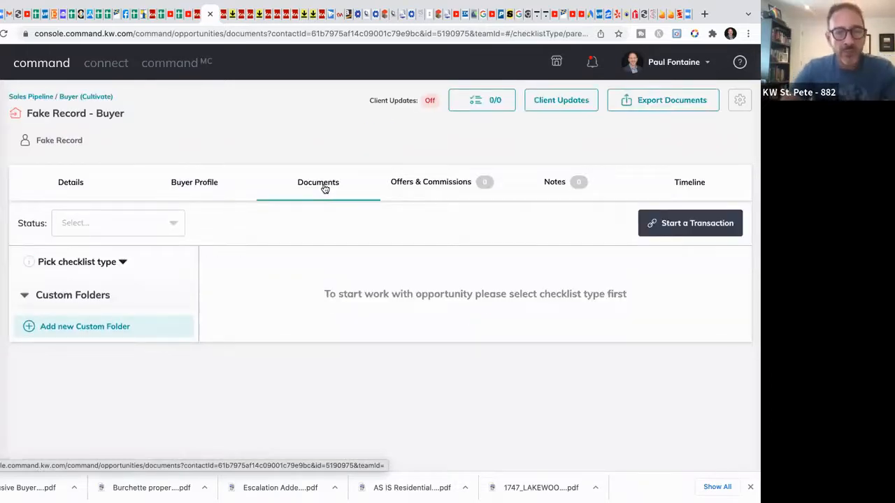
click(122, 264)
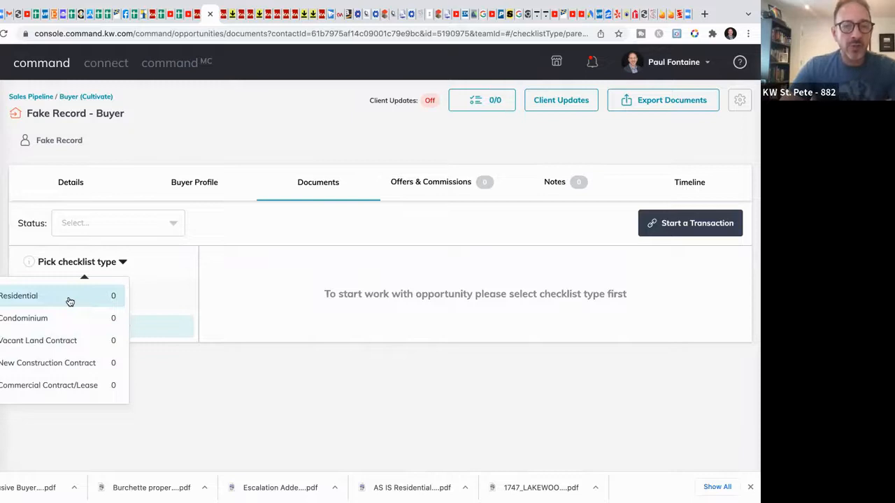
click(70, 297)
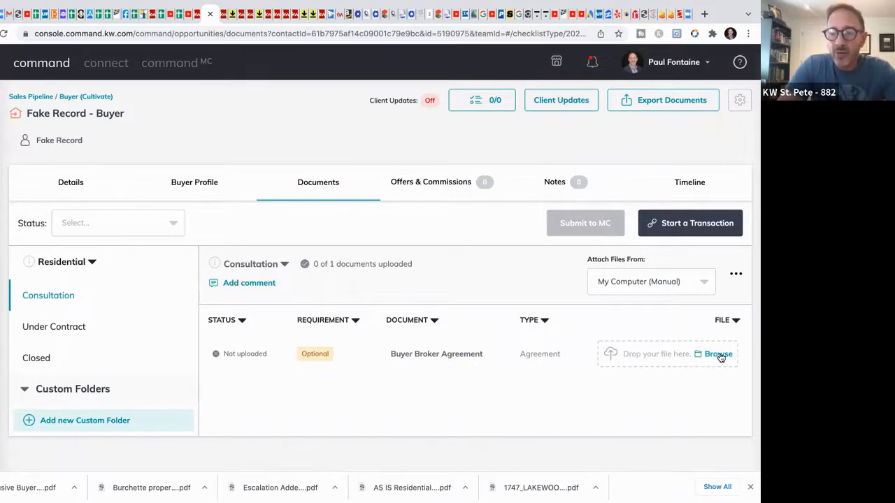
Step: Show the Under Contract folder and scroll through its nine required documents
click(59, 327)
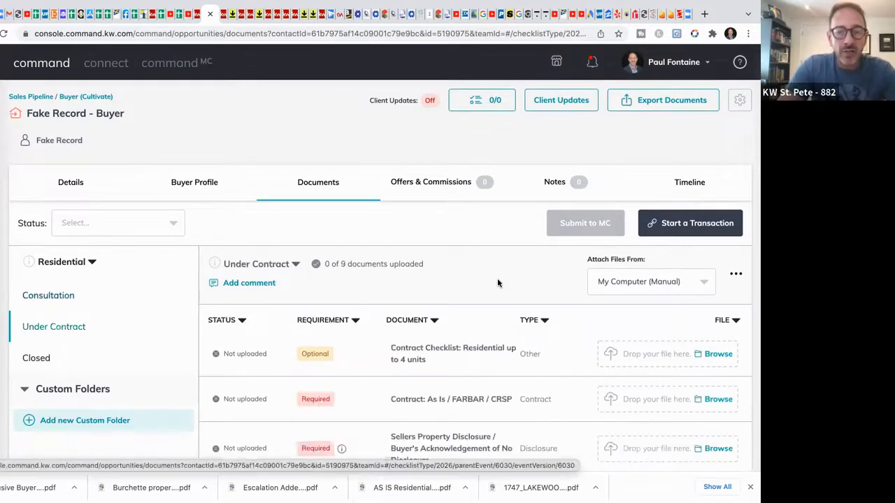
scroll(505, 278, down, 2)
scroll(505, 279, down, 2)
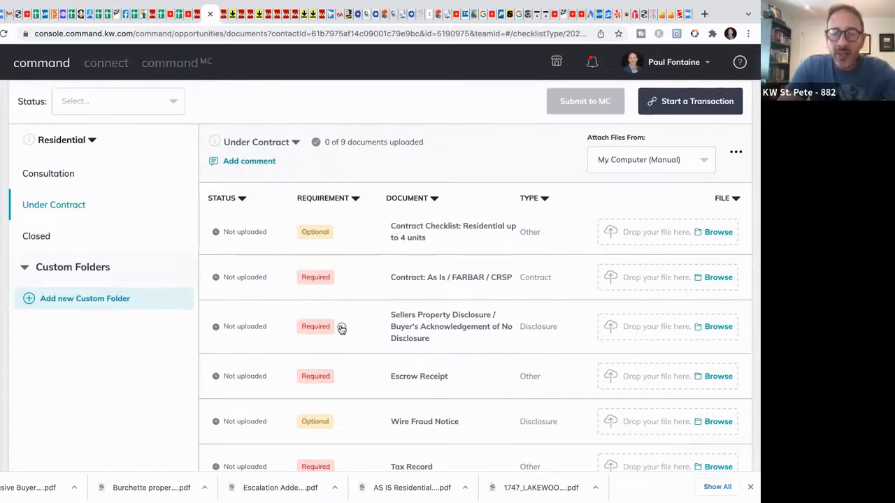
mouse_move(341, 329)
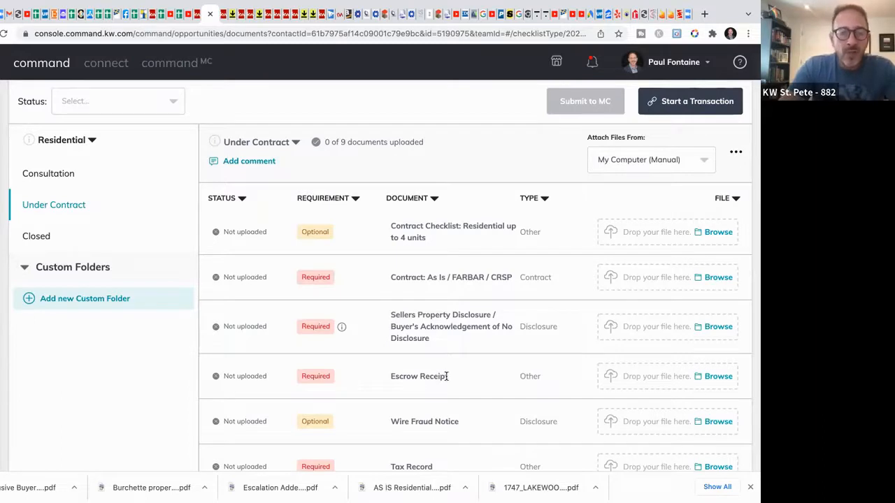
scroll(315, 314, down, 1)
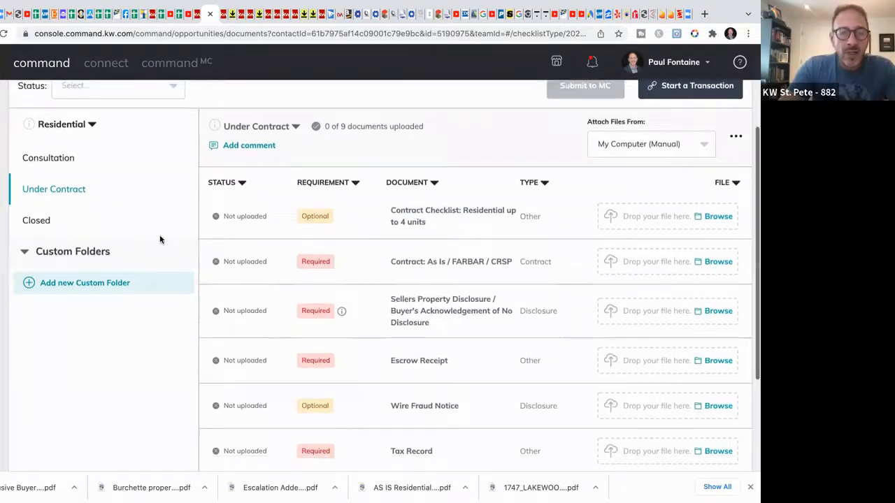
Step: Show the Closed folder's six documents, including HUD/ALTA Settlement Statement, and scroll back up
click(49, 224)
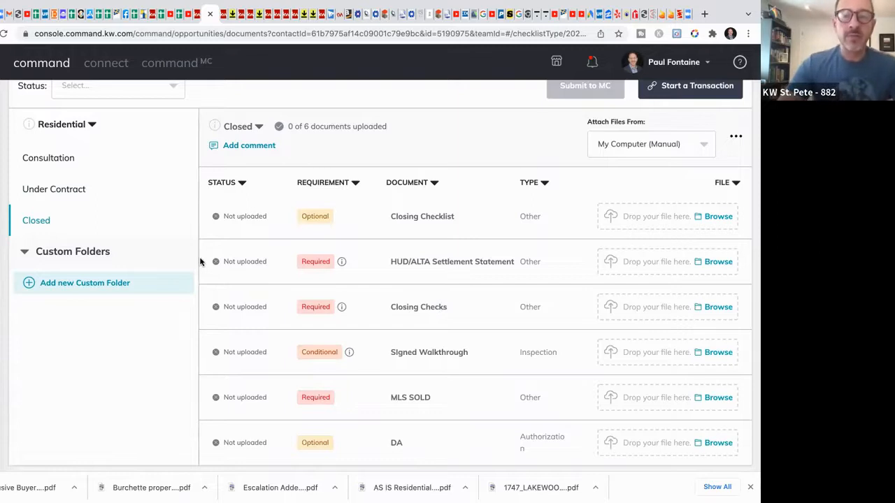
scroll(126, 198, up, 4)
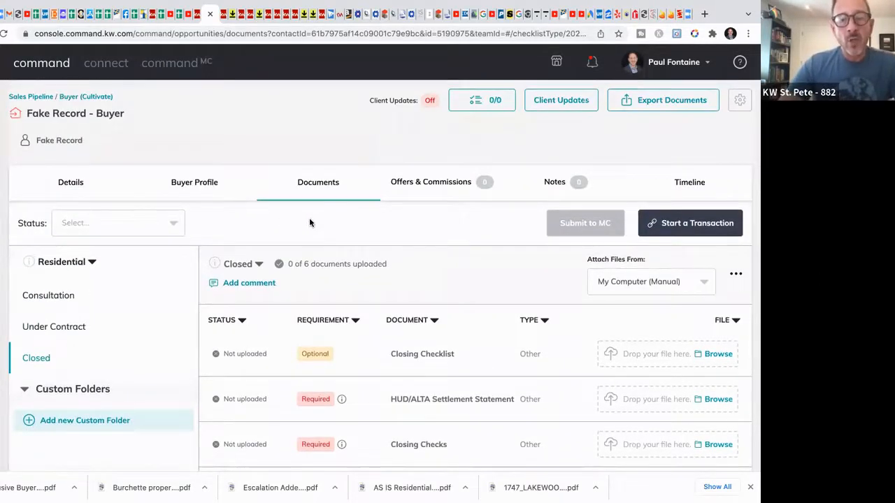
Step: Start a DocuSign transaction from the opportunity and make the new buy-side room's details editable
click(698, 224)
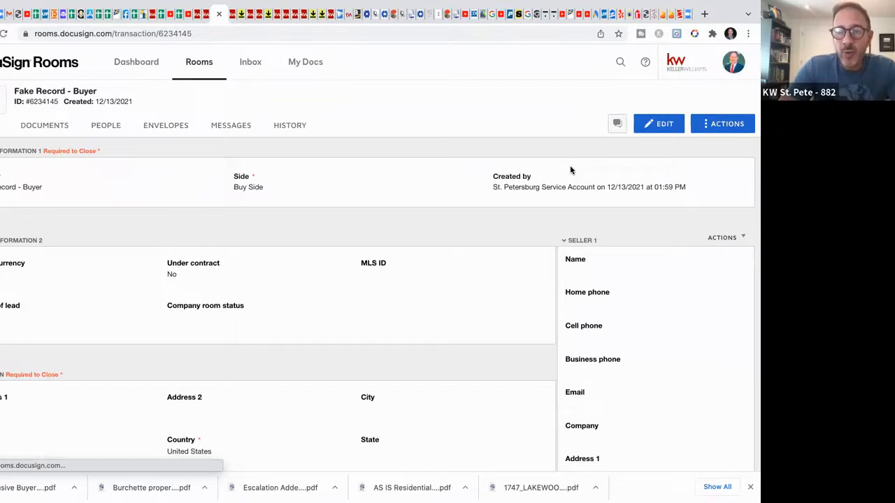
click(664, 126)
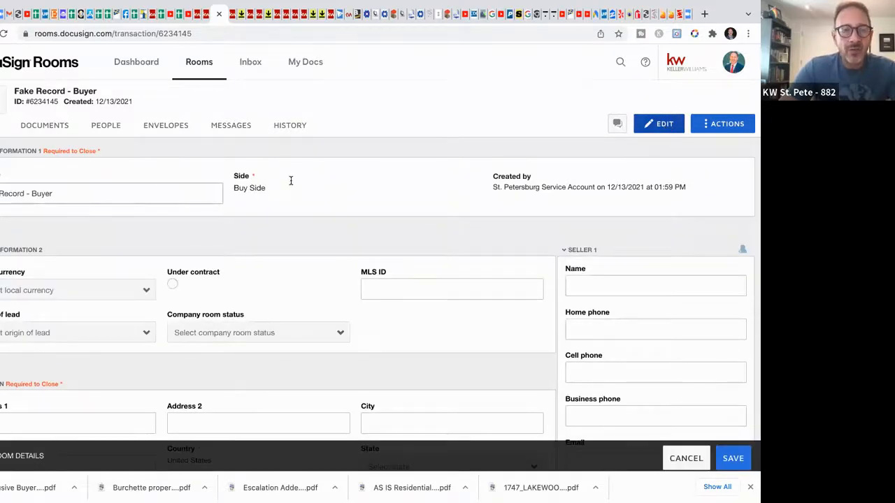
Step: Enter the first seller's name in the Seller 1 Name field
click(90, 198)
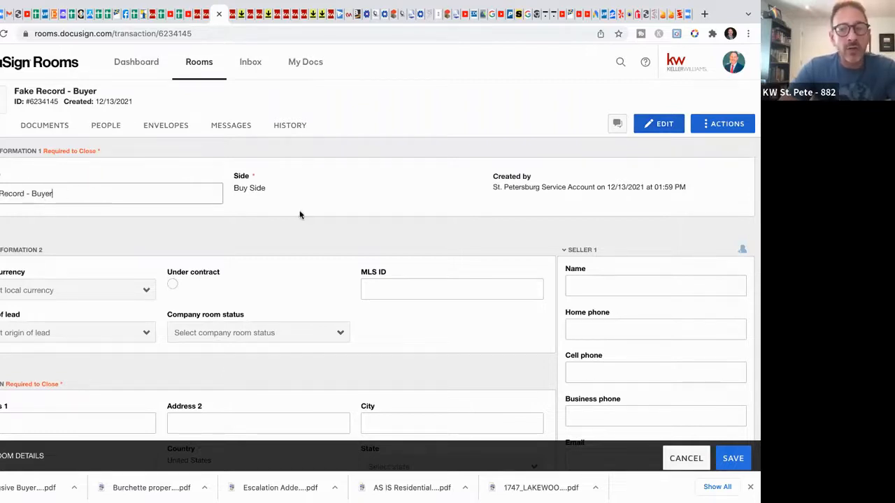
scroll(463, 219, down, 2)
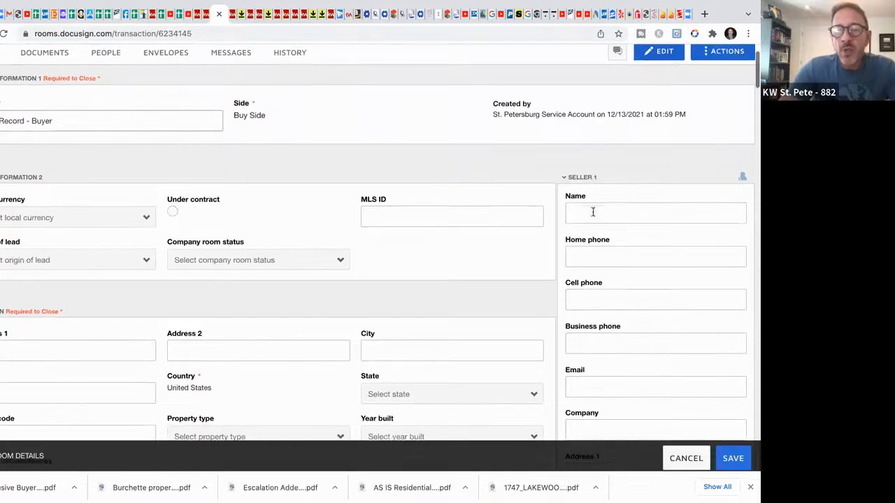
click(594, 212)
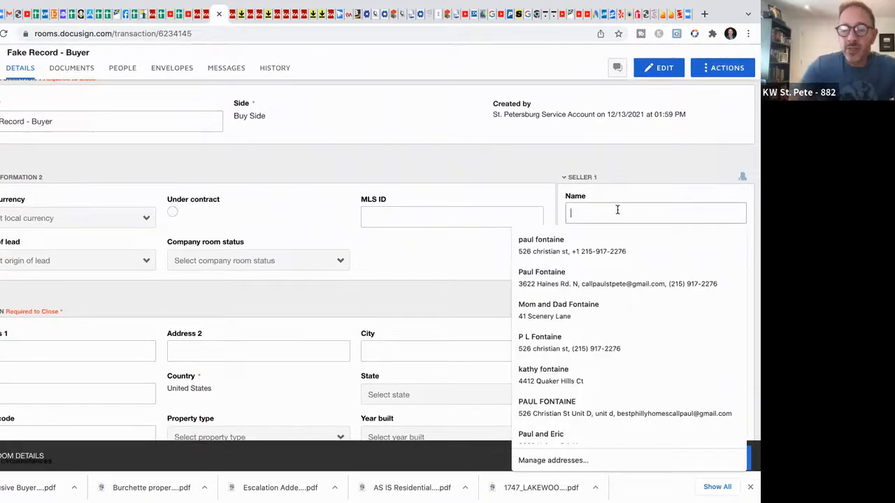
text(F)
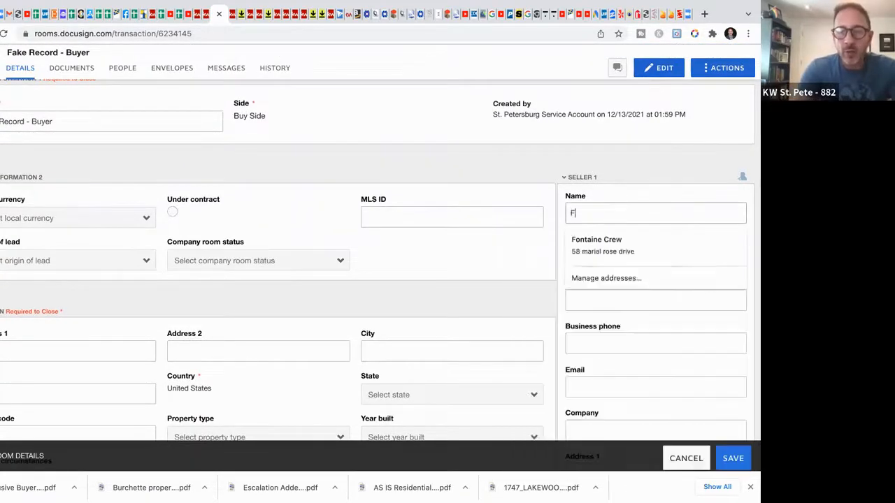
text(ake REcord)
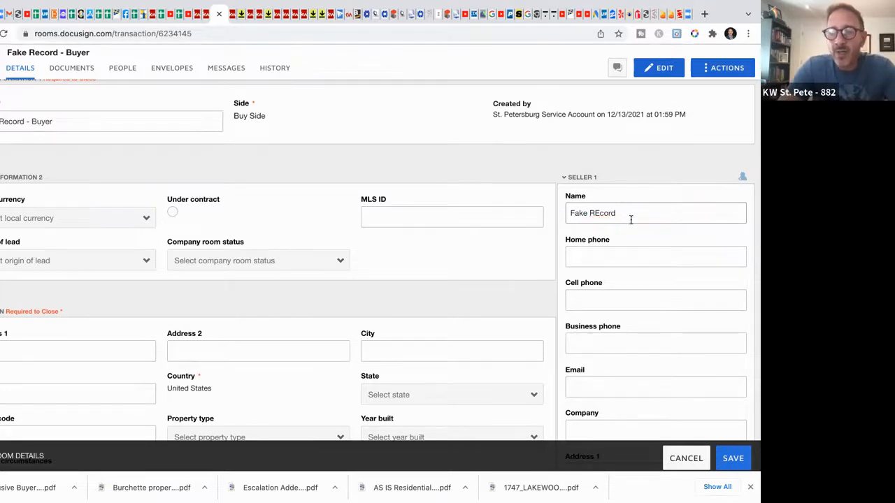
scroll(631, 220, down, 1)
scroll(630, 220, down, 1)
text(owner)
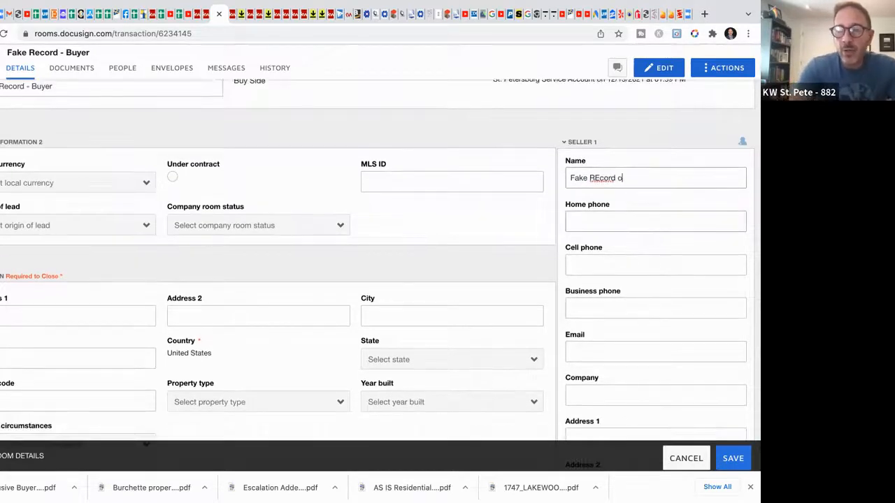
scroll(636, 248, down, 3)
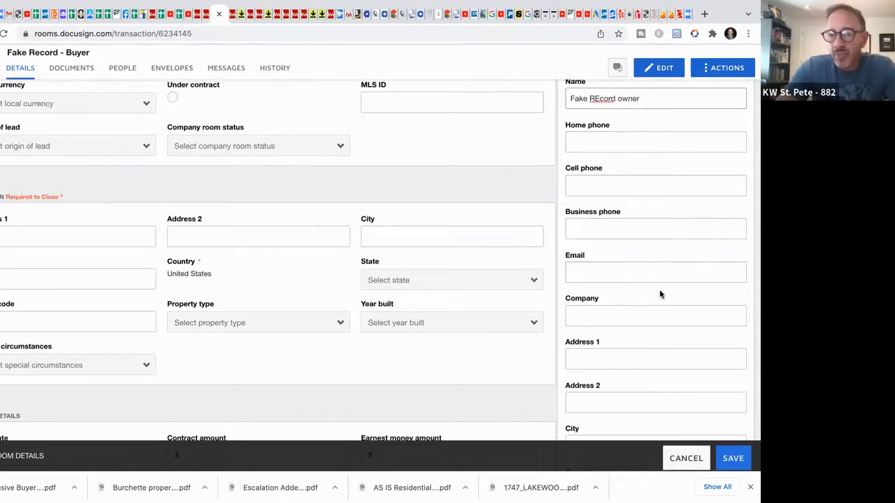
scroll(659, 289, down, 1)
scroll(659, 289, down, 10)
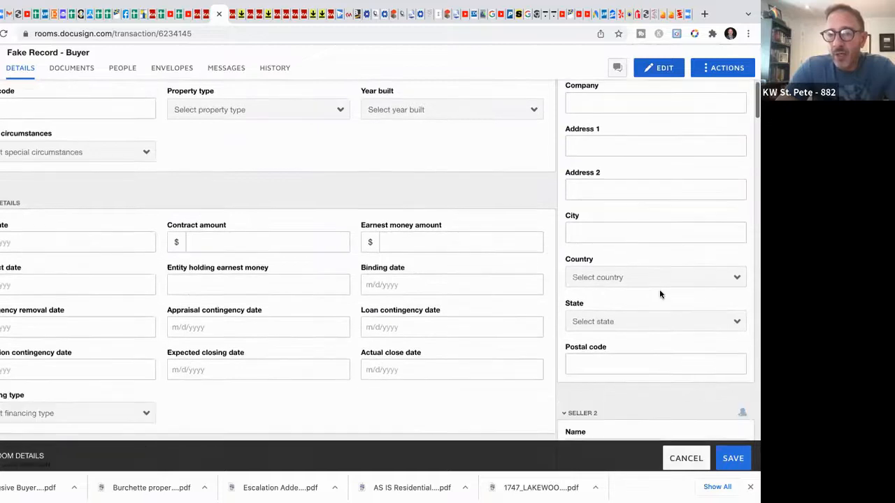
scroll(660, 289, down, 3)
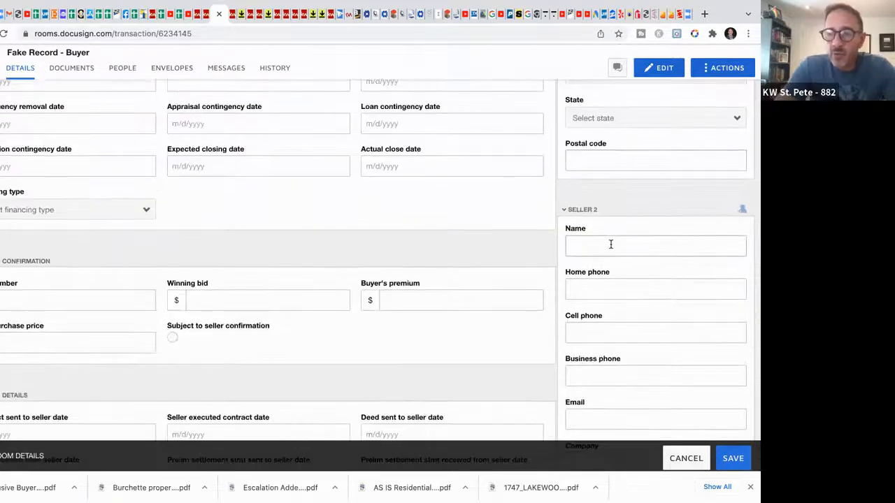
Step: Enter the second seller's name in Seller 2 and review the remaining room details
click(638, 246)
text(fake r)
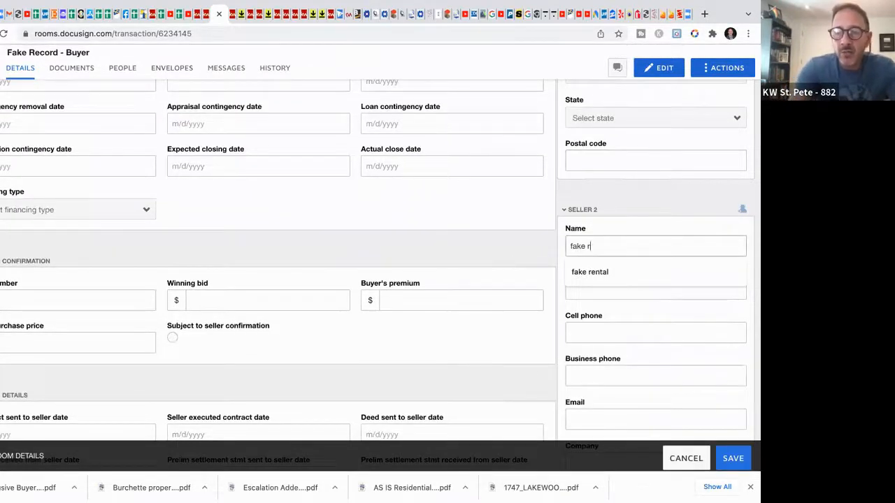
text(ecord owner 2)
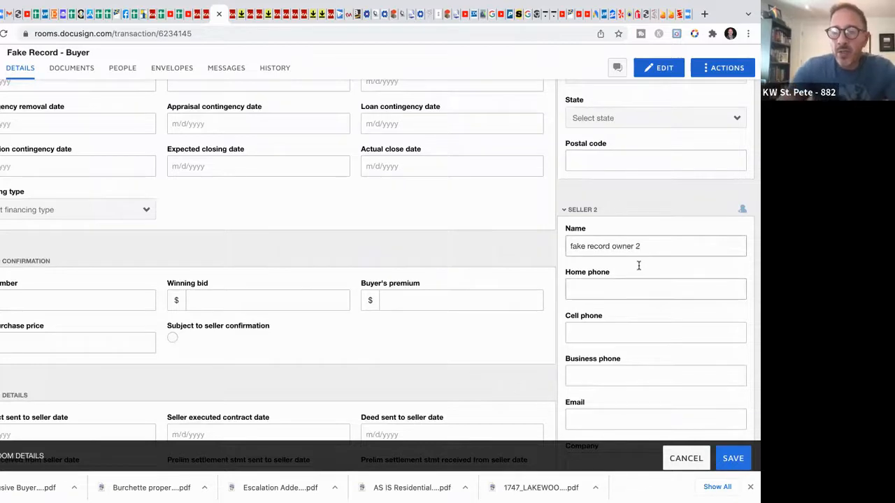
scroll(639, 265, down, 4)
scroll(645, 286, down, 3)
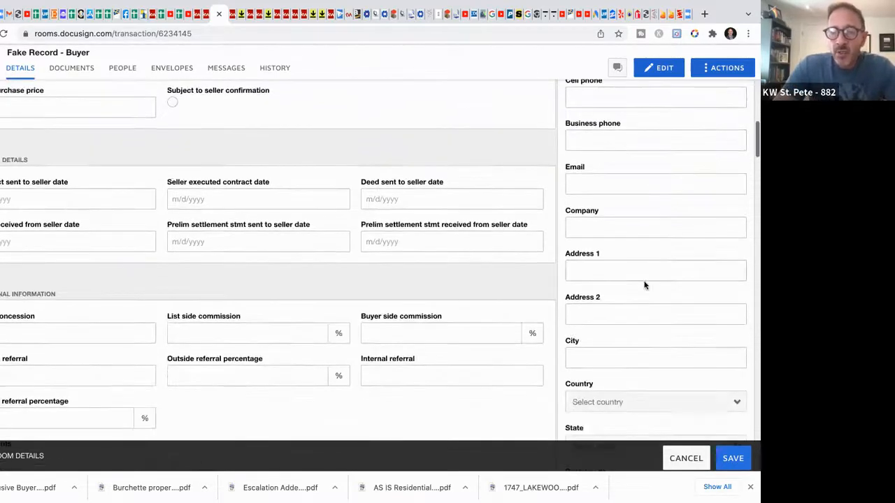
scroll(110, 149, up, 8)
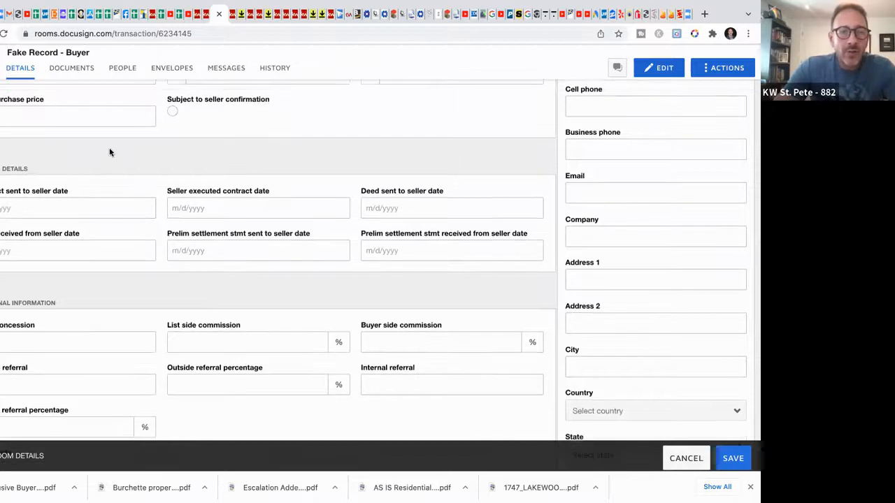
scroll(144, 199, up, 2)
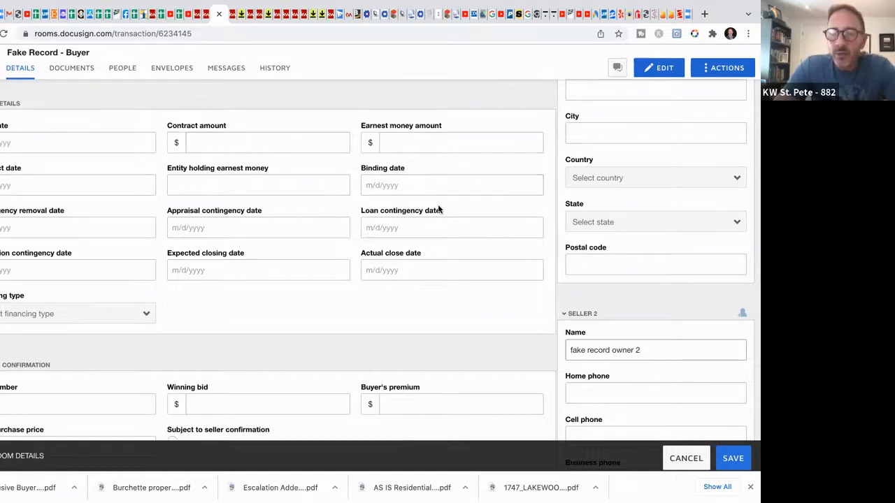
scroll(535, 301, down, 5)
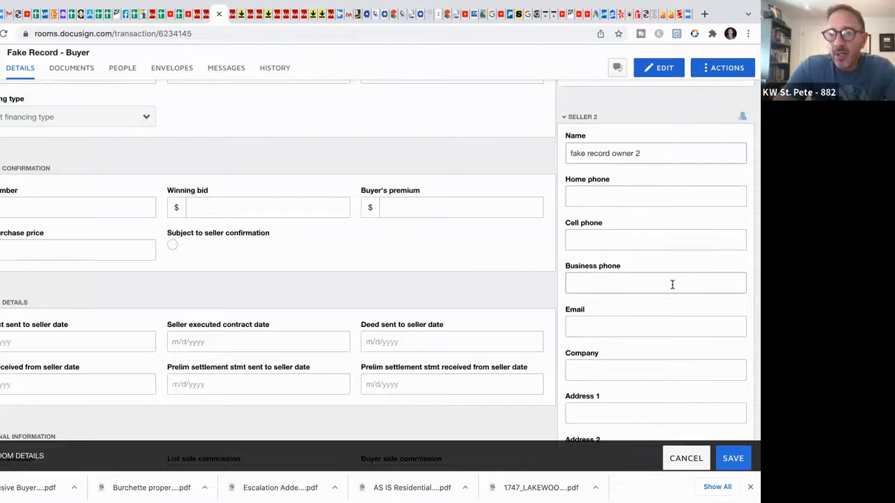
scroll(672, 285, down, 2)
scroll(672, 285, down, 2)
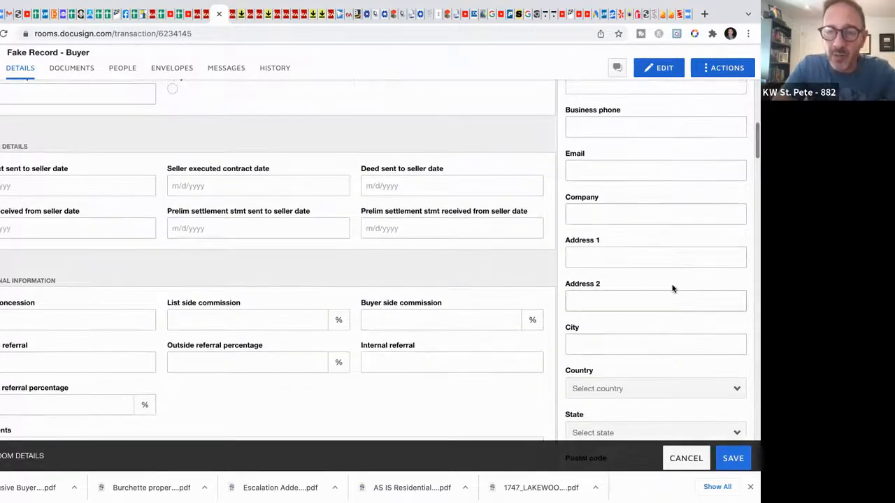
scroll(672, 288, down, 6)
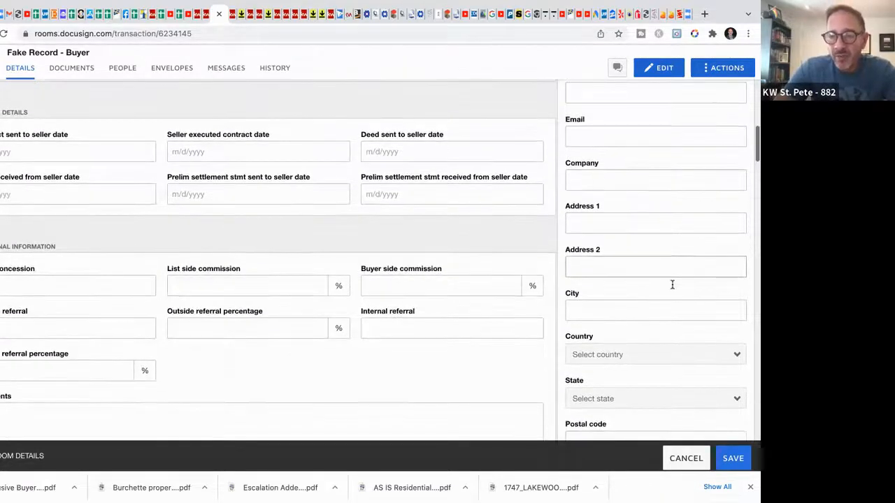
scroll(673, 284, down, 1)
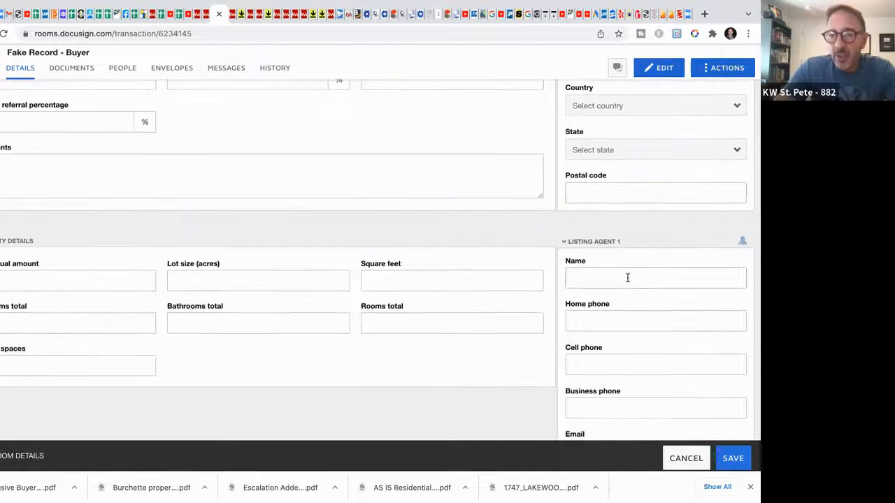
Step: Fill in Listing Agent 1's name and email in the room details
click(627, 278)
text(listing a)
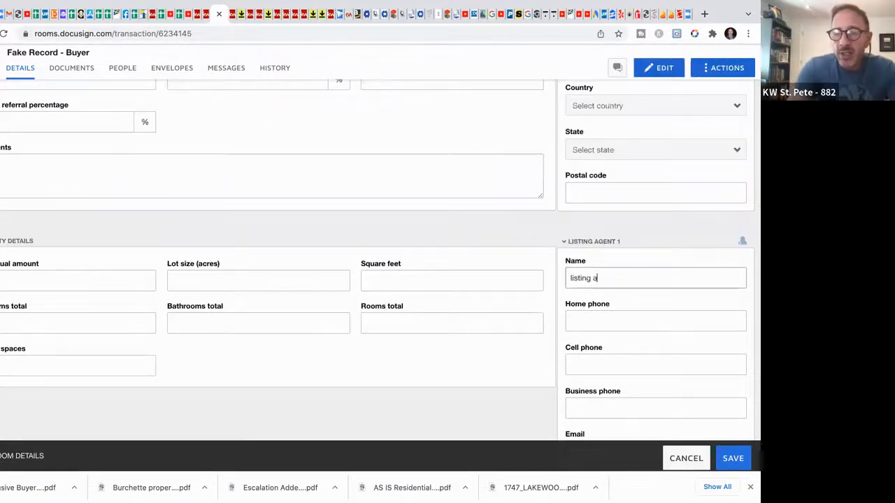
text(gents name)
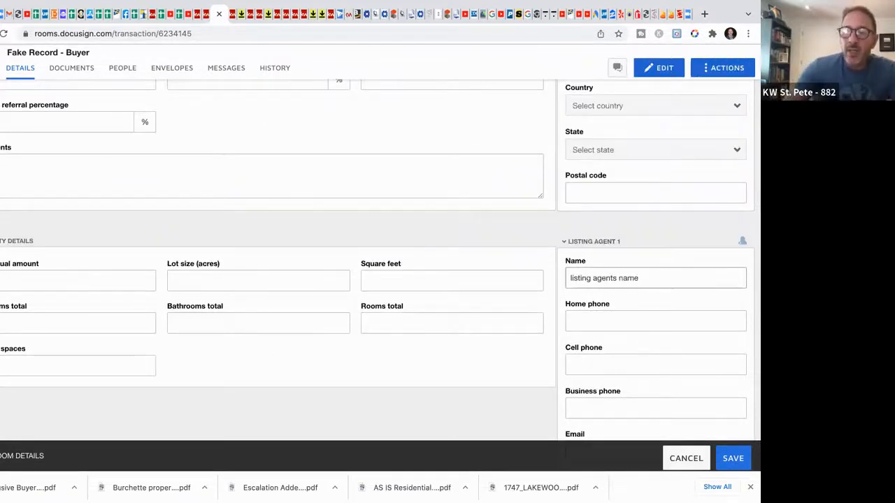
scroll(660, 310, down, 1)
scroll(660, 309, down, 3)
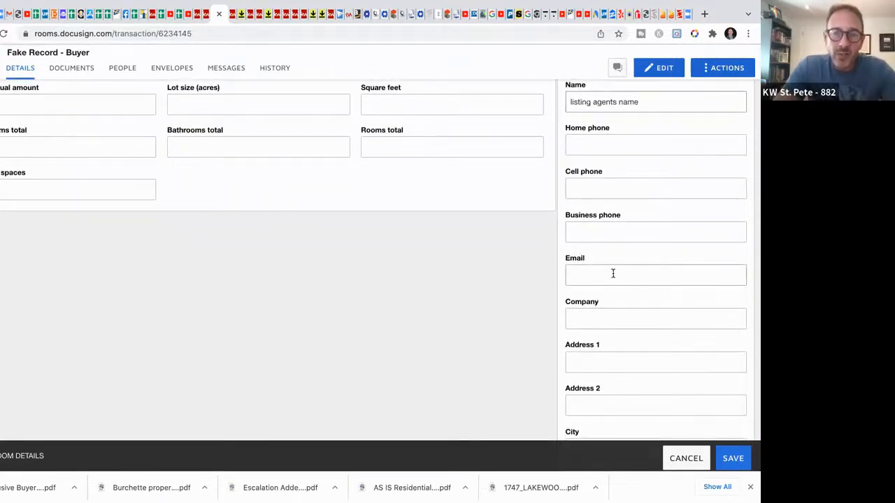
click(612, 273)
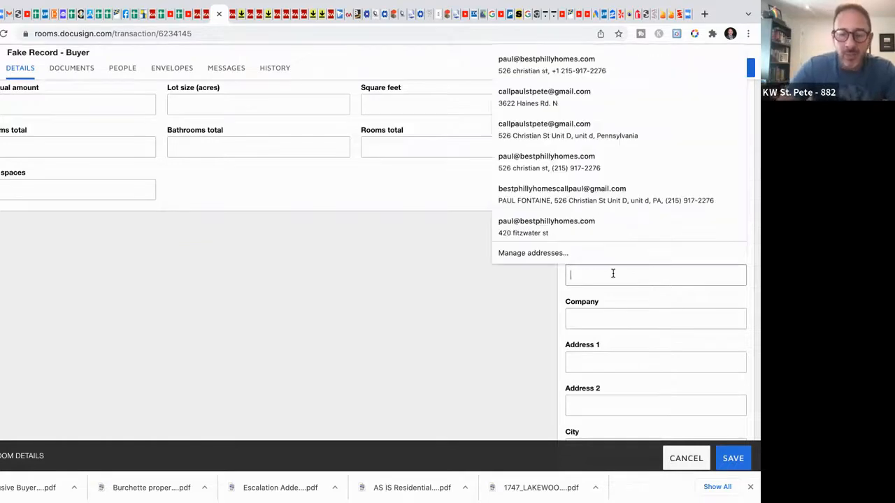
text(list)
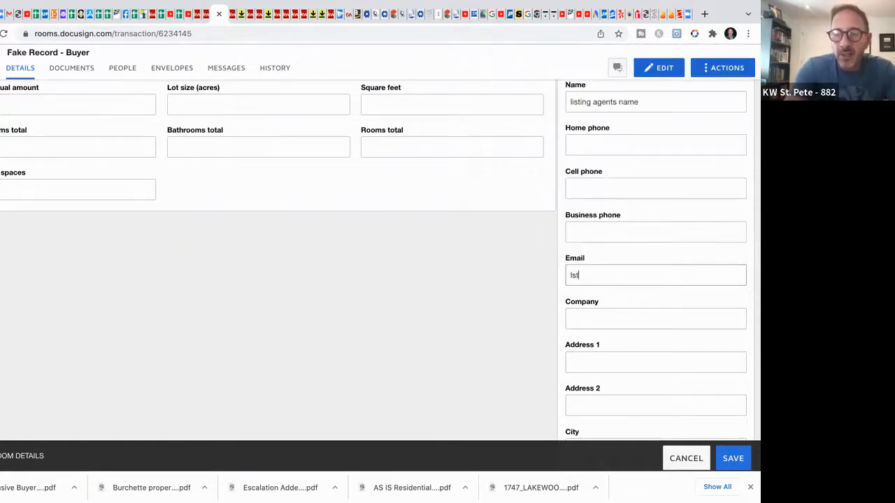
text(ing agent email)
Step: Save the edited room details
scroll(632, 310, down, 2)
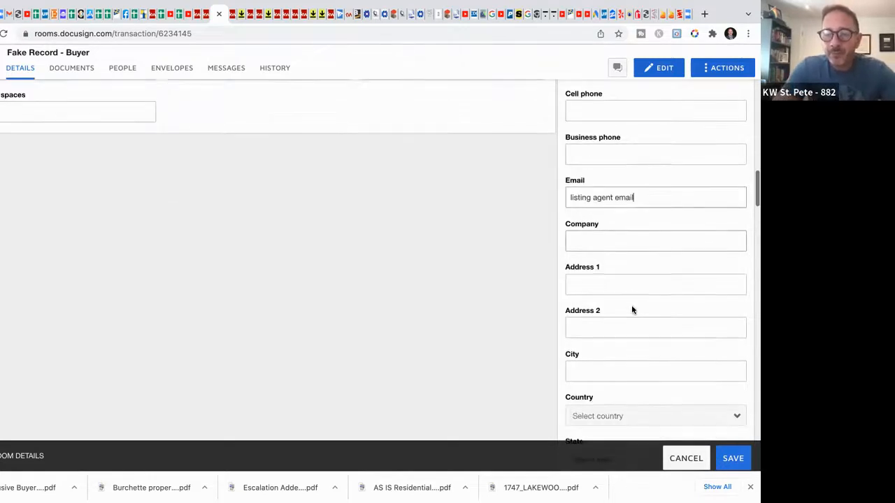
scroll(631, 305, down, 5)
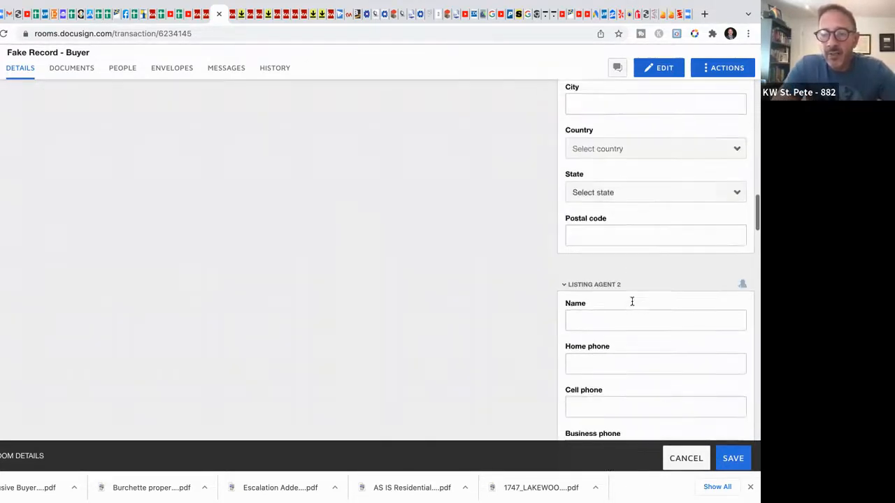
scroll(632, 302, down, 2)
scroll(662, 256, down, 2)
scroll(661, 256, down, 8)
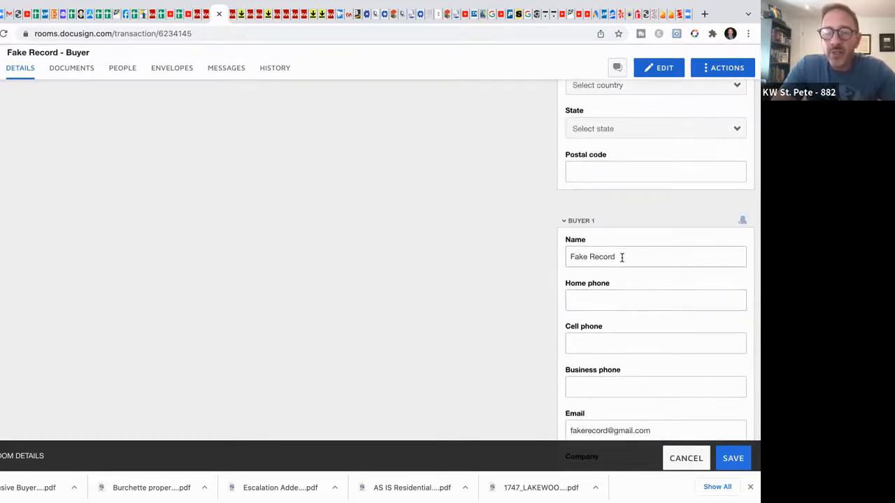
scroll(622, 257, down, 2)
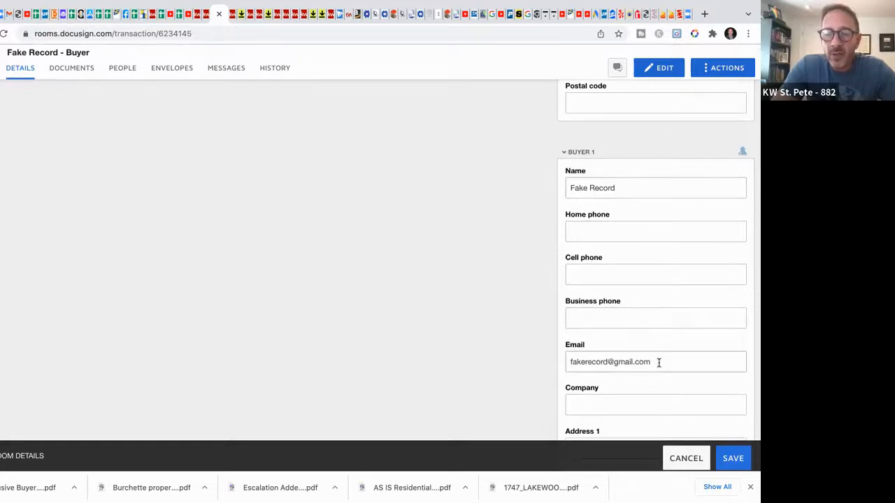
scroll(659, 362, down, 5)
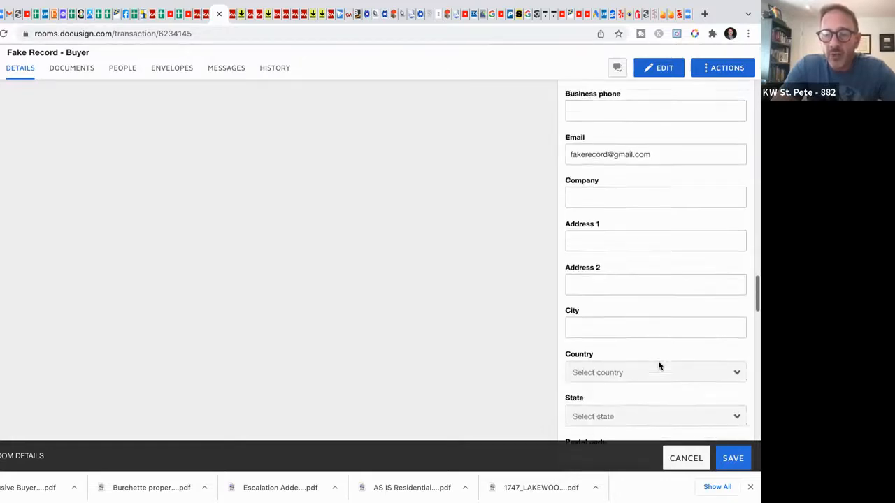
scroll(631, 315, down, 7)
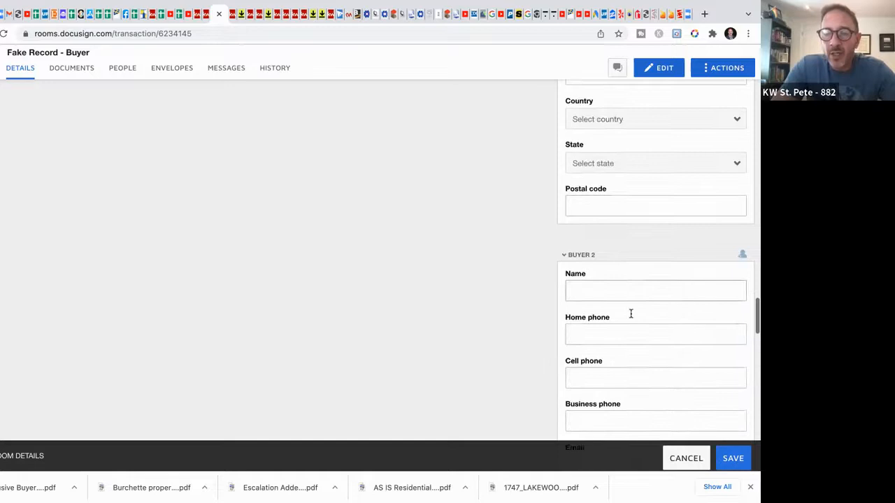
scroll(630, 313, down, 6)
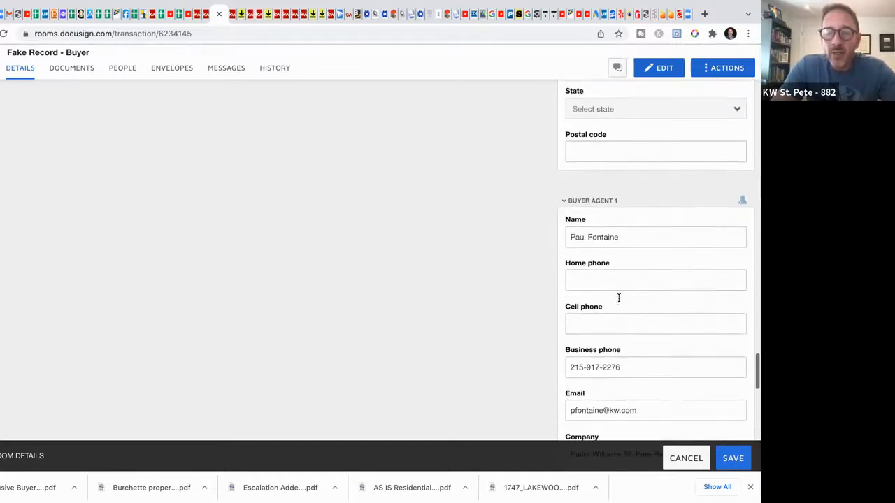
scroll(628, 245, down, 1)
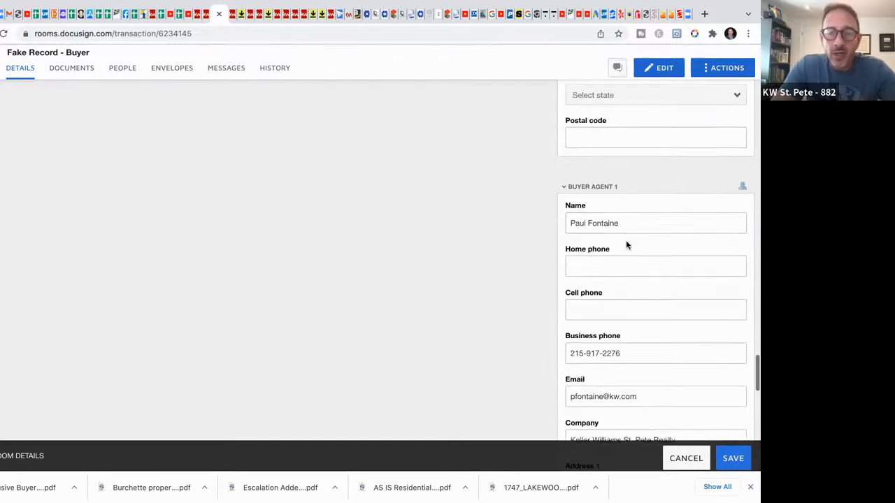
scroll(627, 244, down, 8)
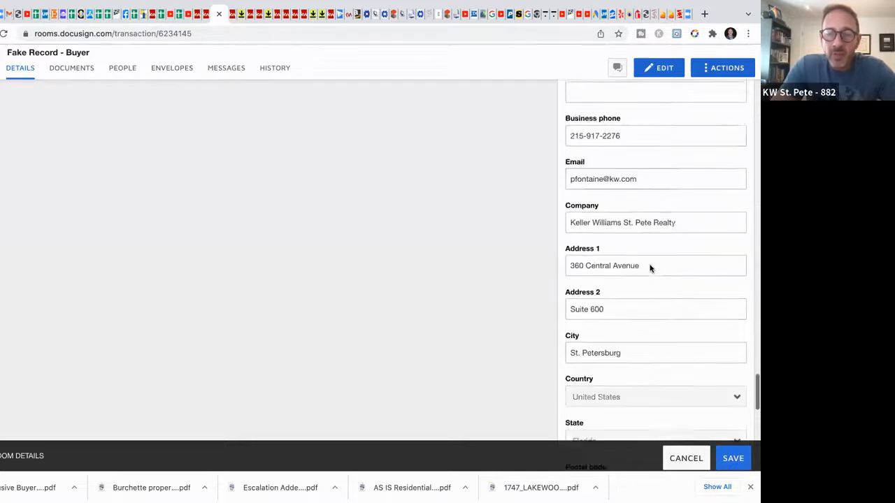
scroll(651, 269, down, 7)
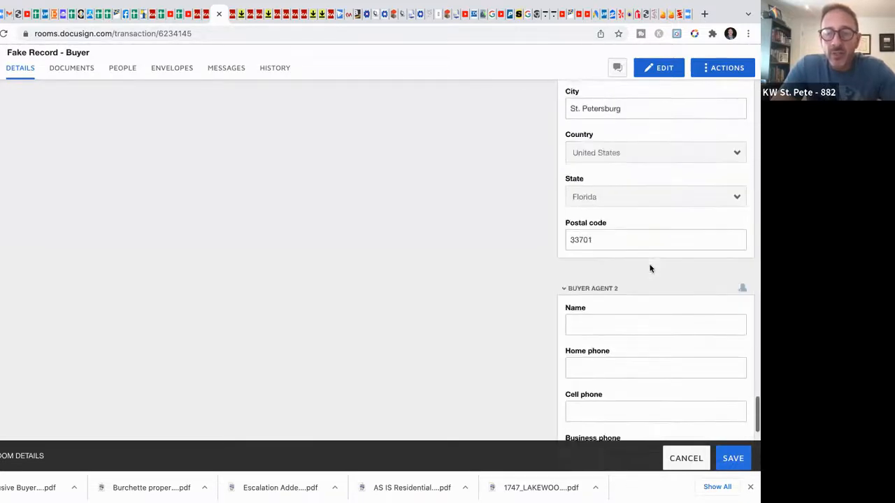
scroll(650, 269, down, 3)
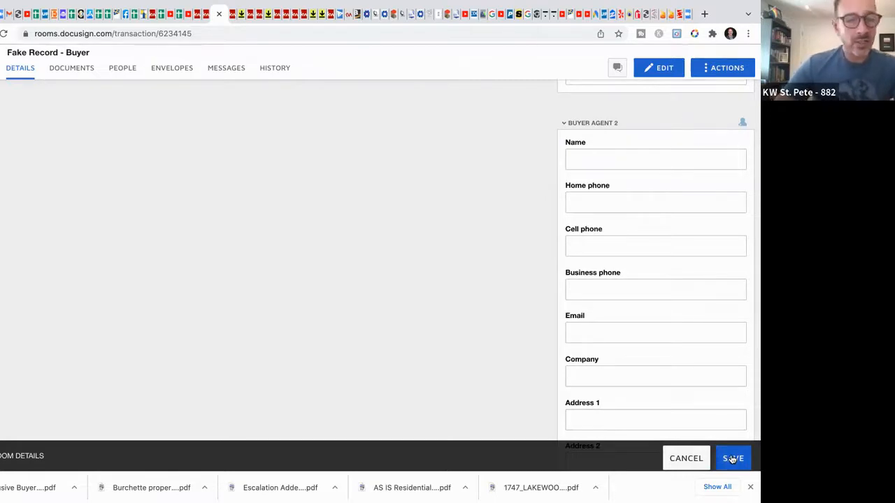
click(732, 459)
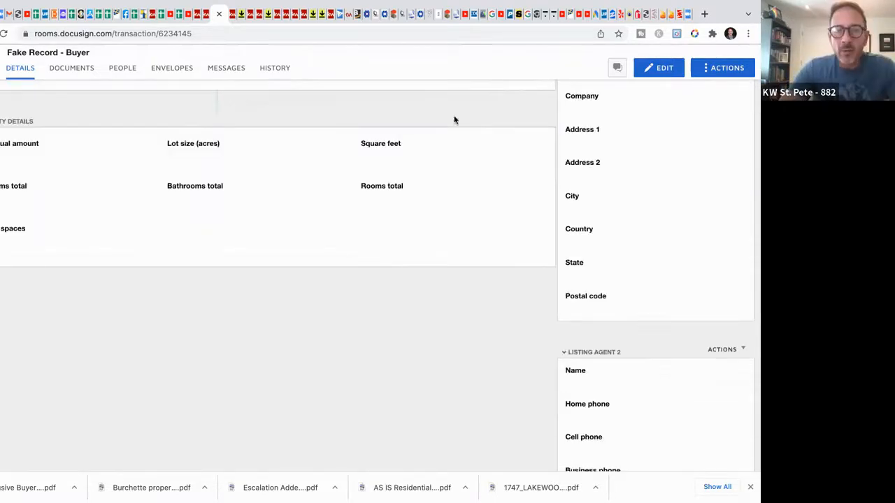
Step: Go to the room's Documents tab
scroll(300, 170, up, 8)
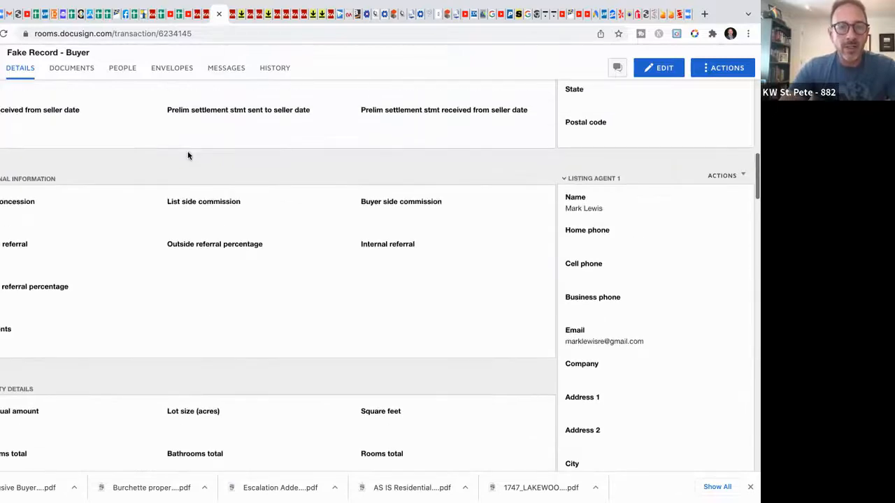
scroll(188, 155, up, 5)
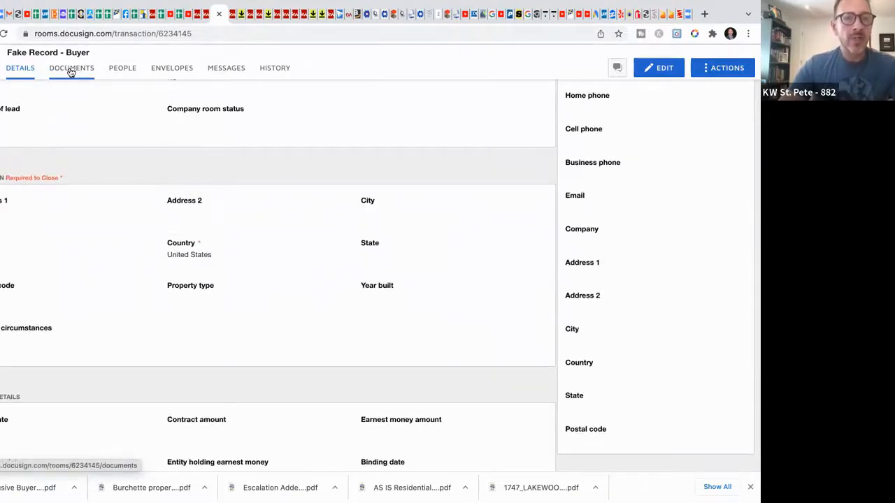
click(73, 69)
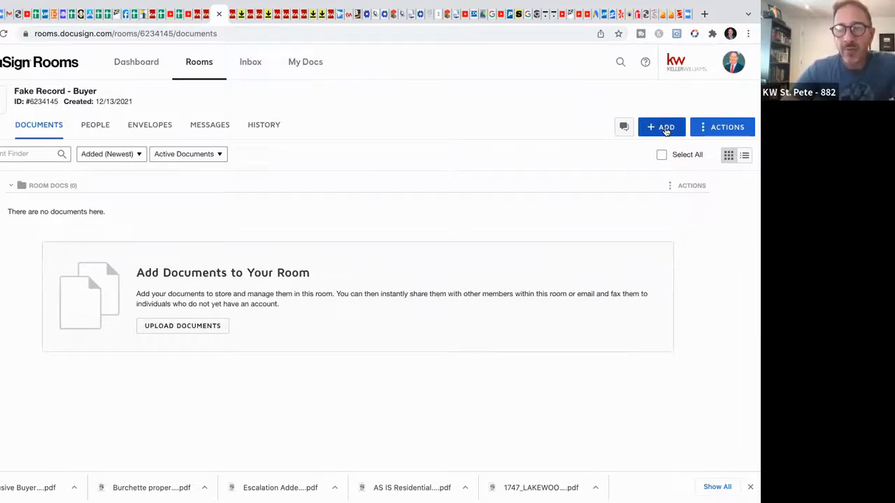
Step: Choose Add > DocuSign Forms to bring up the Select forms dialog
click(666, 132)
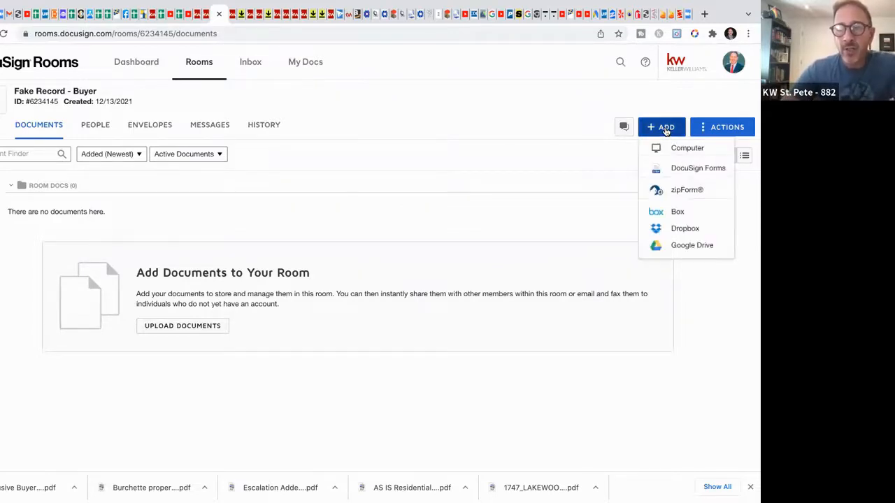
click(691, 171)
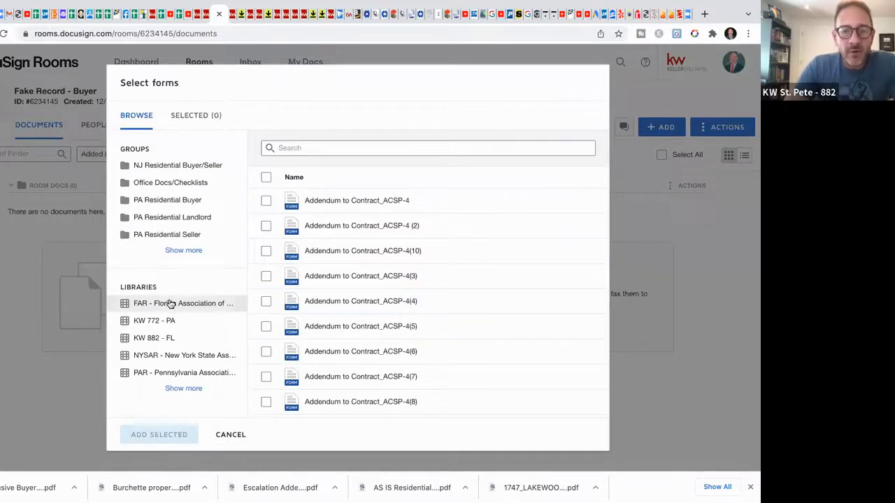
Step: In the Florida Association forms library, select the AS IS Residential Contract form
click(200, 304)
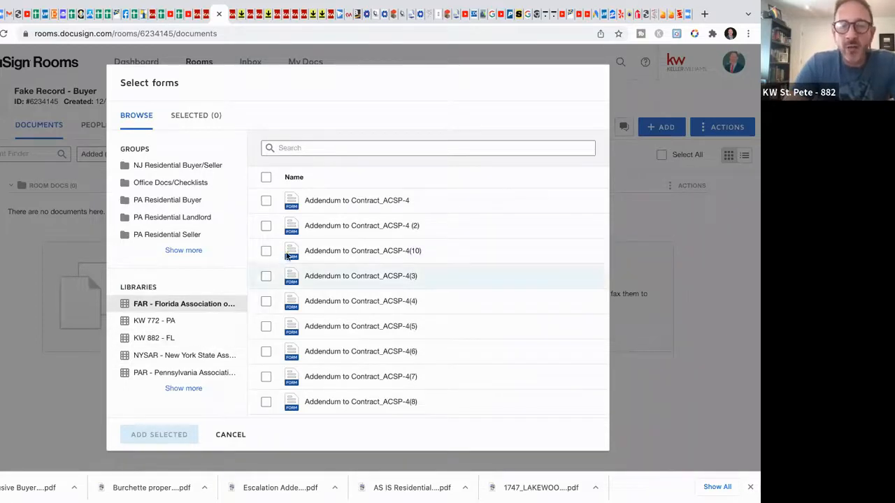
scroll(370, 230, down, 3)
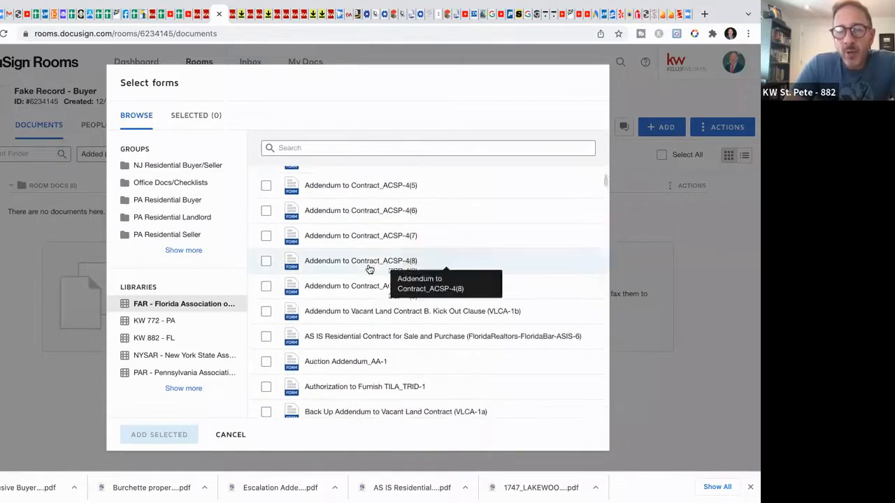
scroll(368, 266, up, 3)
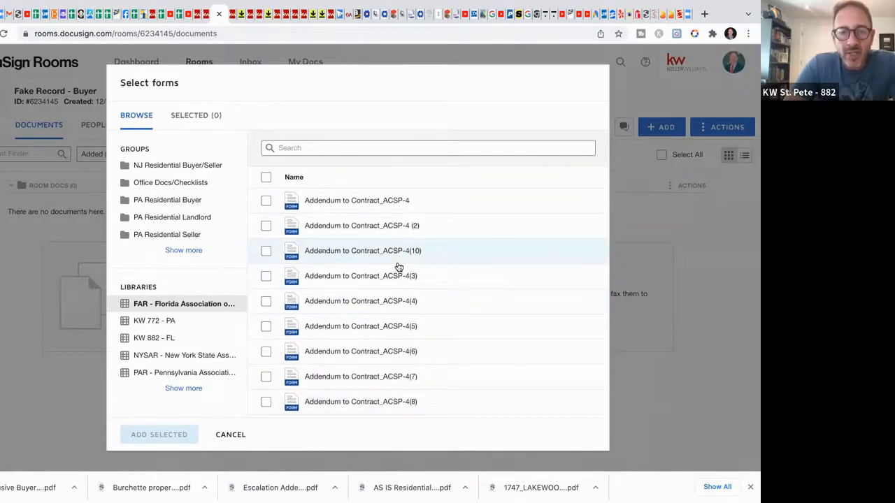
scroll(399, 268, down, 3)
scroll(398, 267, down, 1)
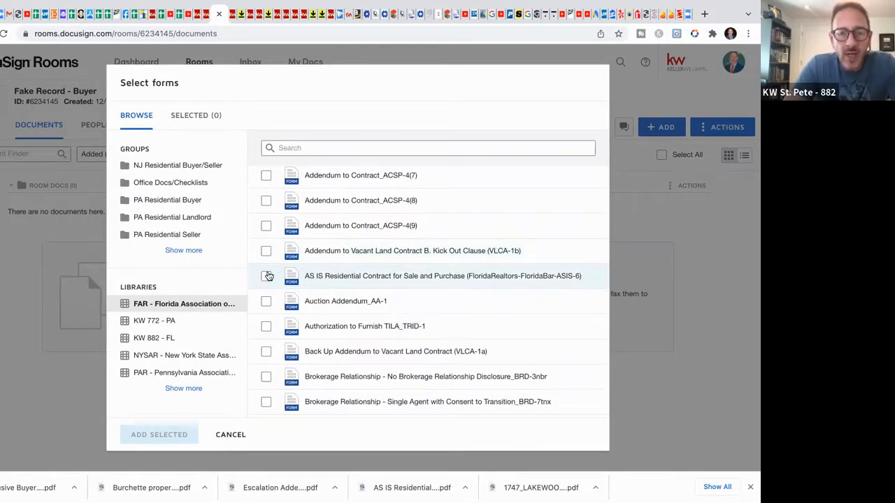
click(266, 275)
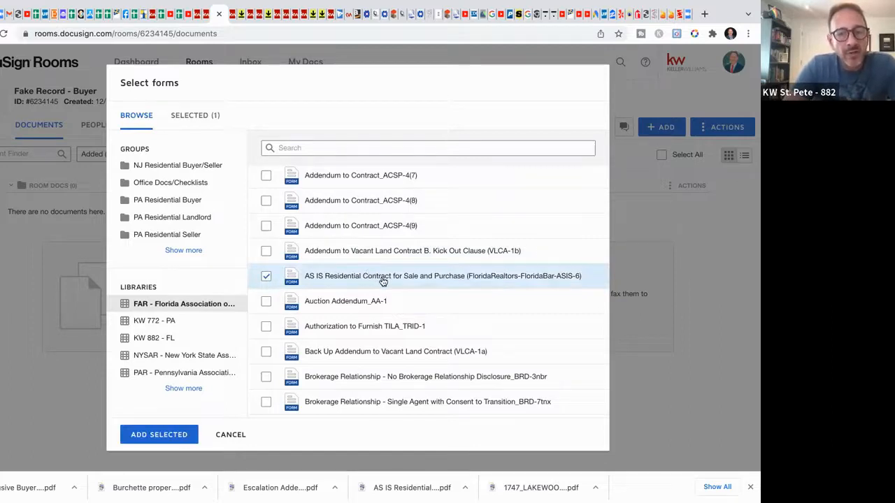
Step: Also select Exclusive Buyer Brokerage Agreement, Transaction Broker_EBBA_6tb further down the list
scroll(383, 281, down, 5)
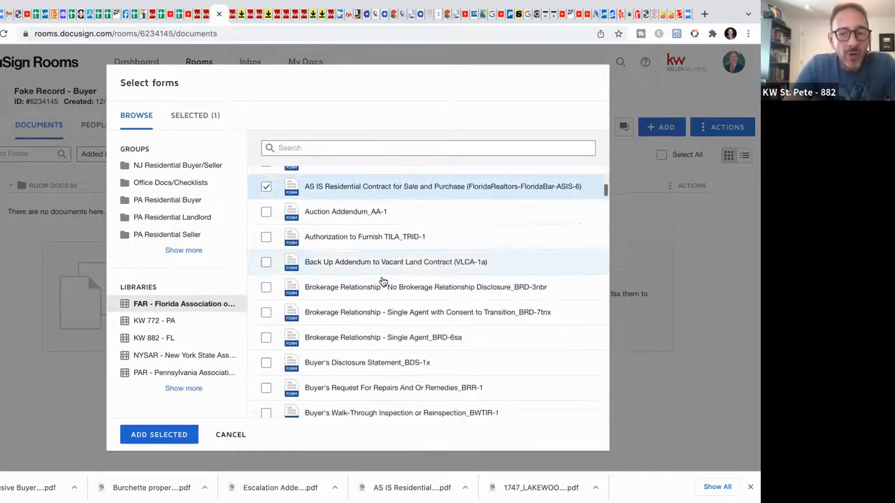
scroll(384, 281, down, 8)
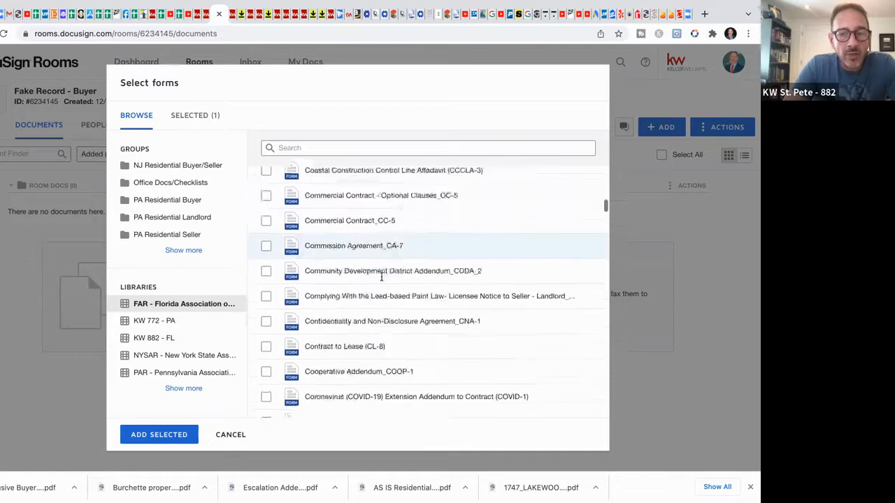
scroll(383, 281, down, 10)
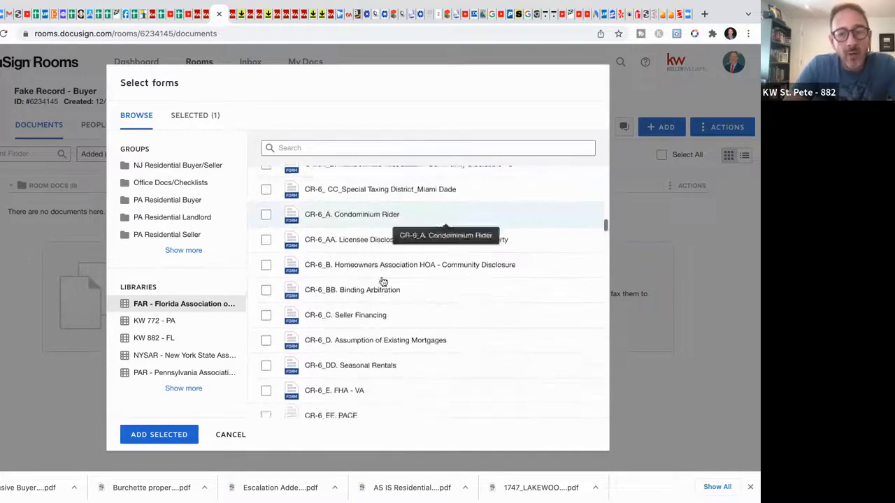
scroll(384, 281, down, 14)
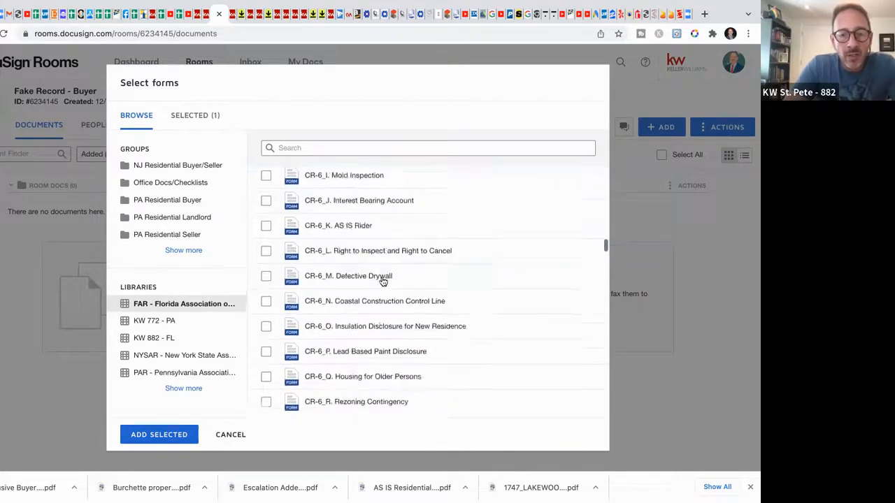
scroll(383, 281, down, 9)
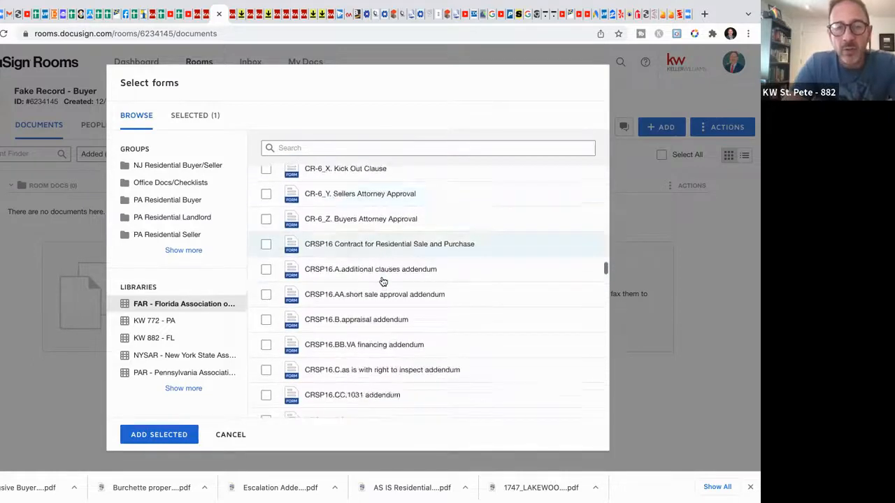
scroll(384, 281, down, 7)
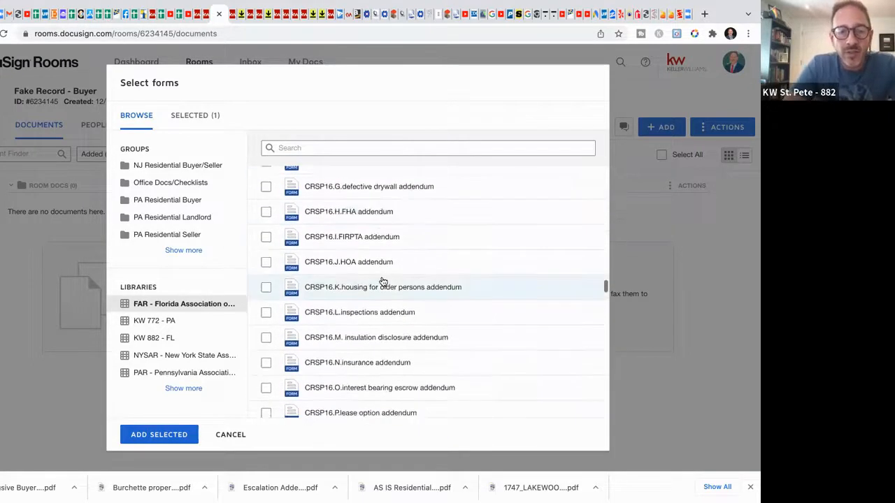
scroll(383, 281, down, 13)
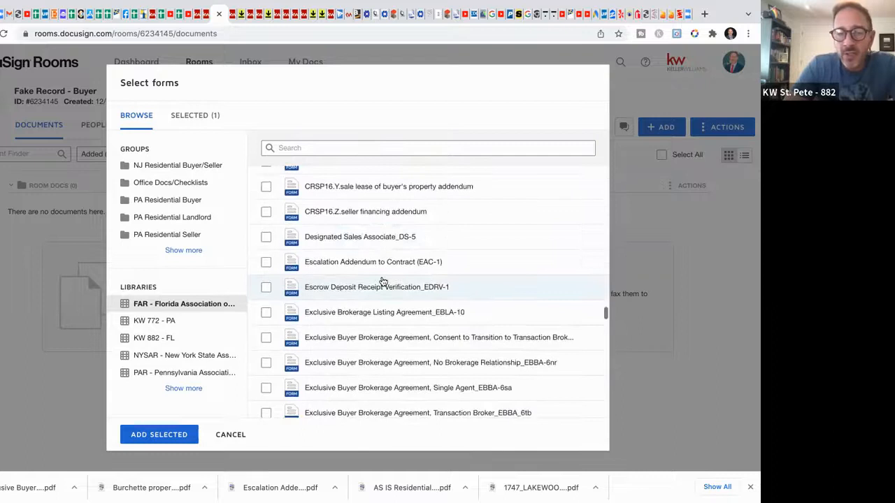
scroll(383, 282, down, 2)
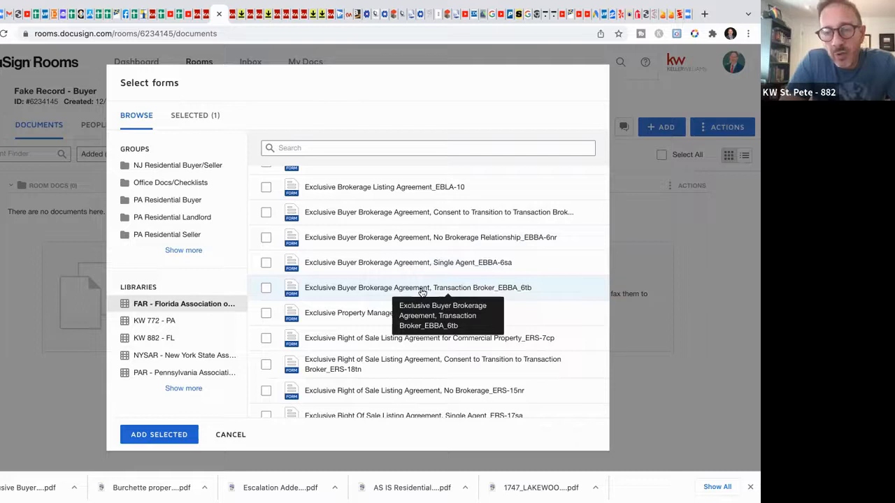
click(267, 289)
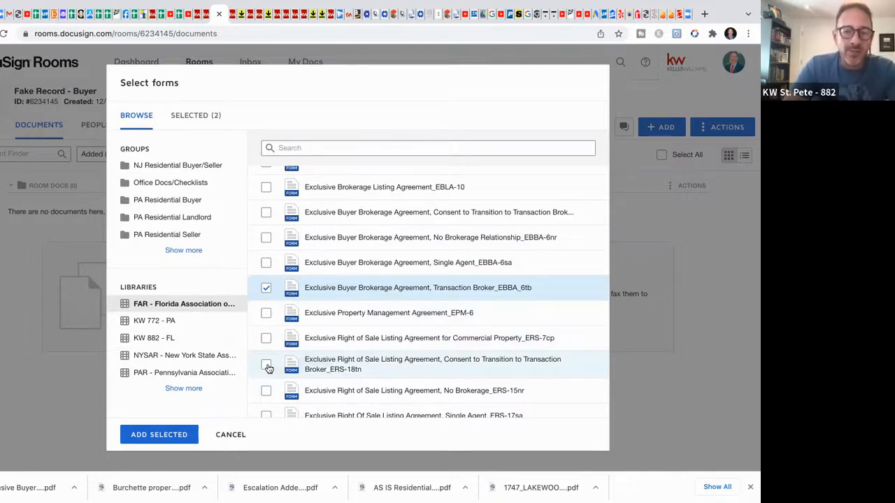
click(266, 288)
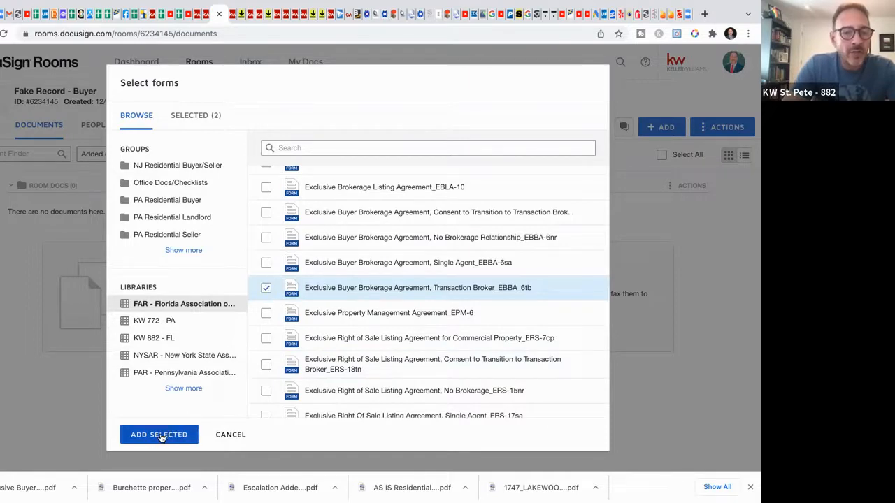
Step: Add both selected forms to the room and open the AS IS Residential Contract
click(159, 435)
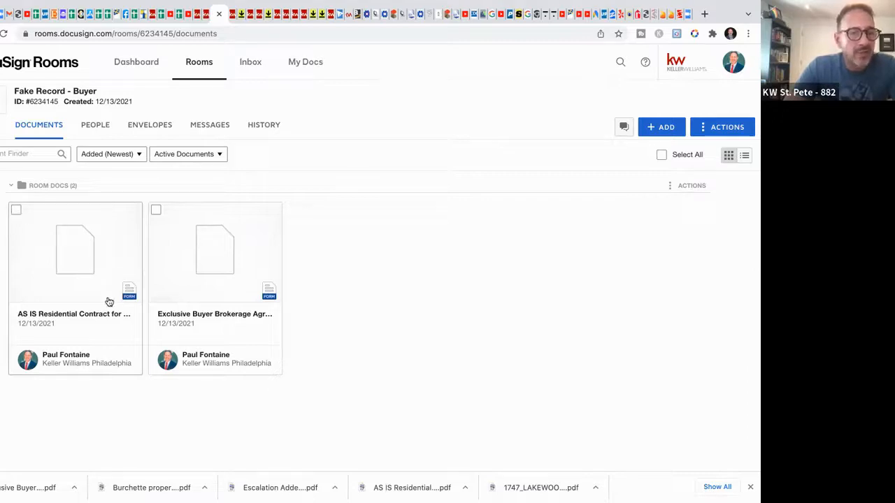
click(80, 270)
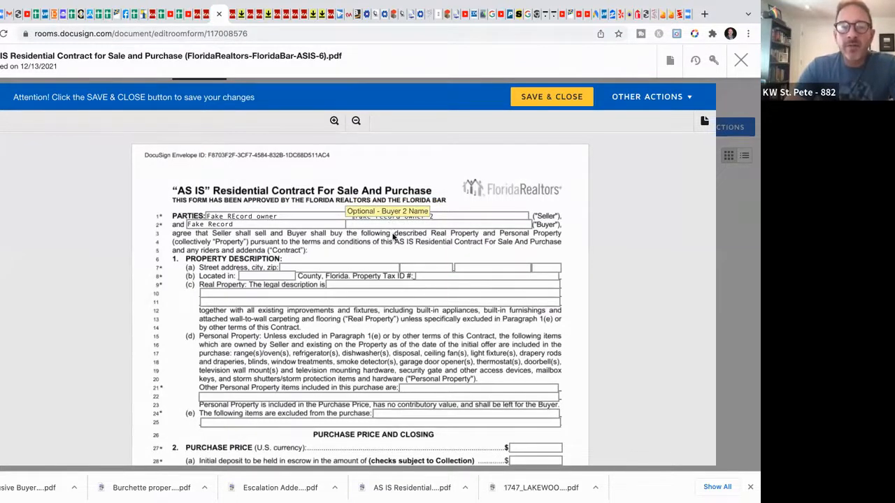
Step: Check the prefilled address, parties and broker details through page 12, then save and close
click(371, 267)
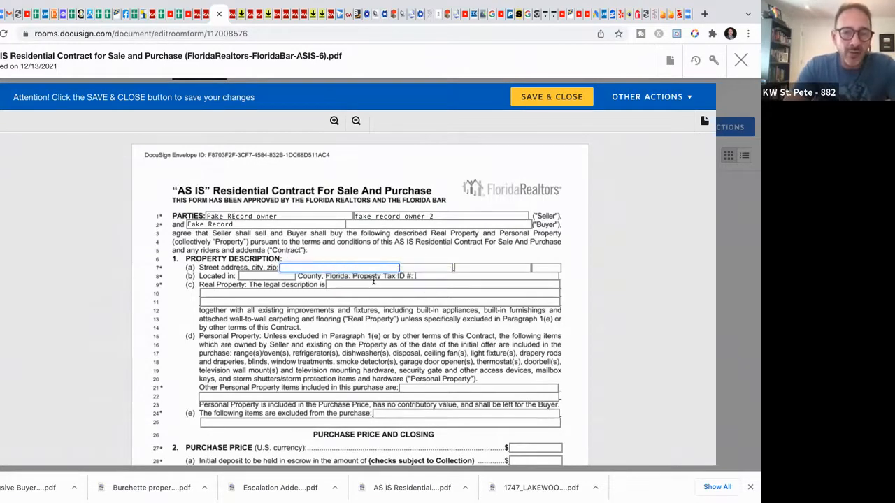
scroll(418, 306, down, 1)
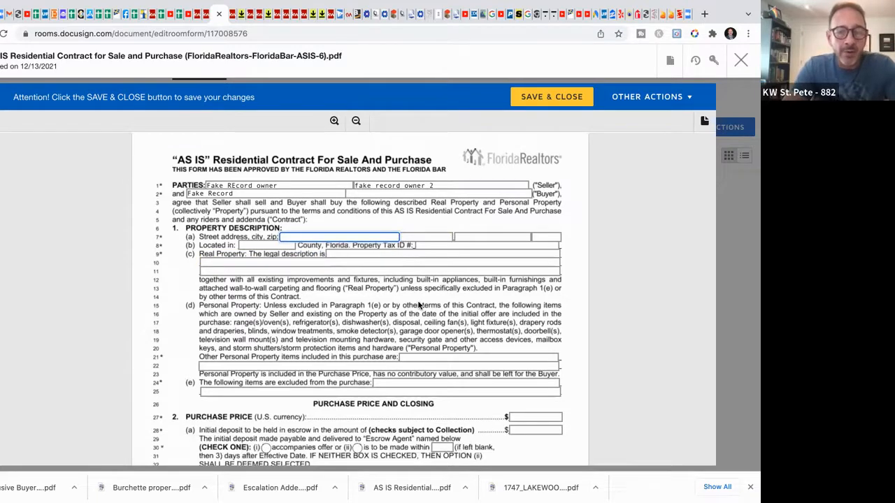
scroll(419, 306, down, 1)
scroll(419, 305, down, 2)
scroll(419, 306, down, 4)
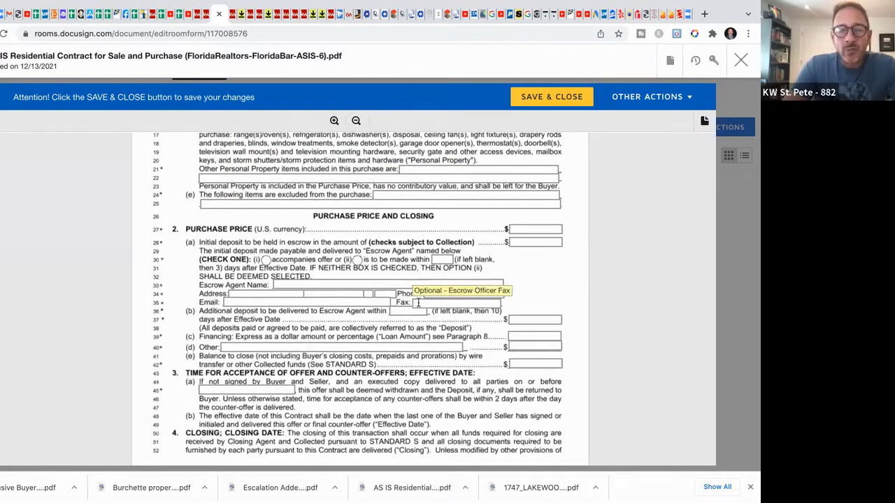
scroll(419, 302, down, 5)
scroll(418, 302, down, 20)
scroll(419, 304, down, 20)
scroll(419, 305, down, 5)
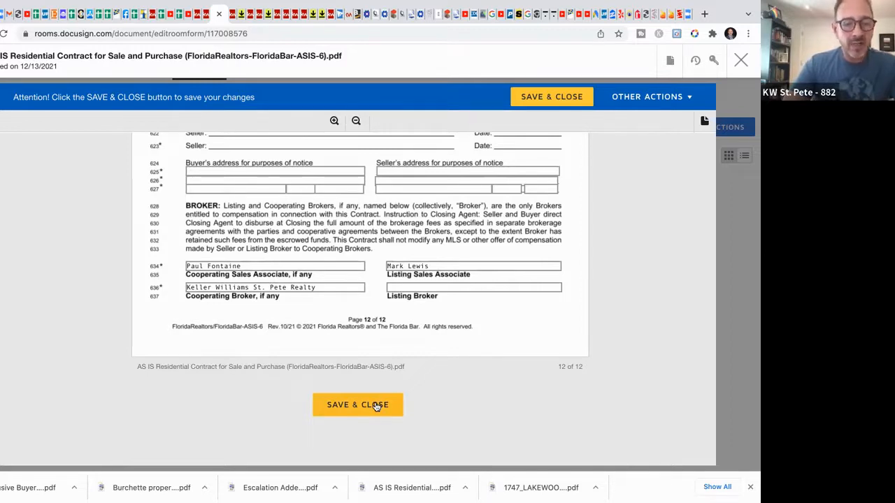
click(376, 405)
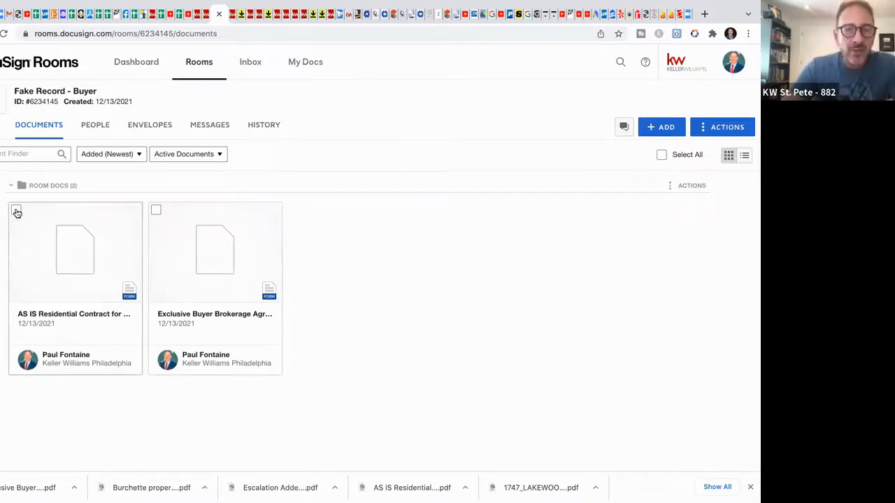
Step: Tick the AS IS Residential Contract card's checkbox in Room Docs
click(16, 211)
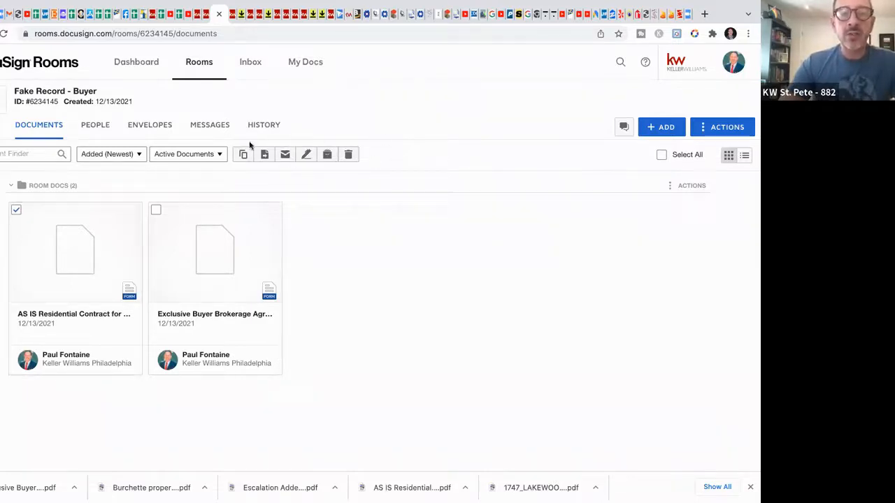
click(16, 212)
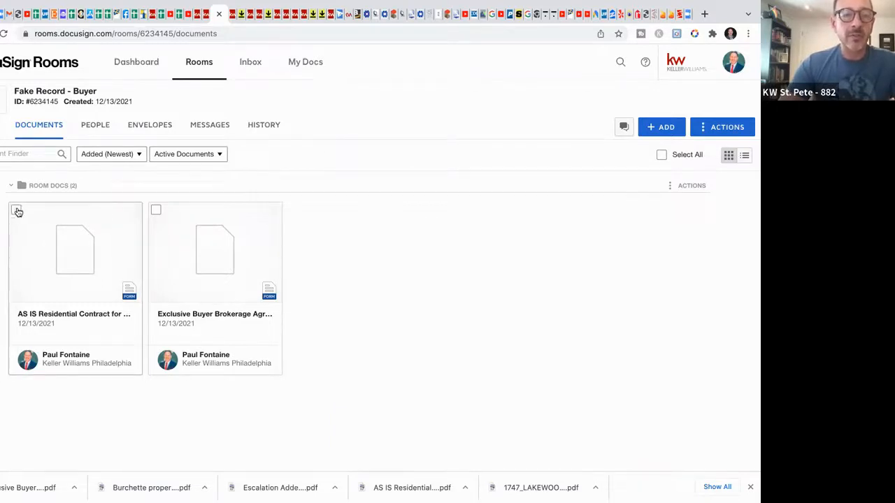
click(17, 211)
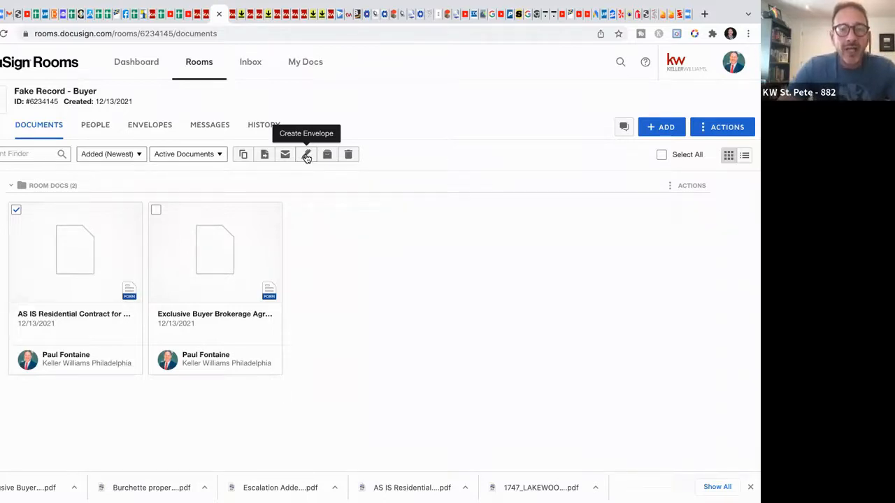
Step: Create an envelope from the AS IS contract and show the Add Recipient options
click(307, 155)
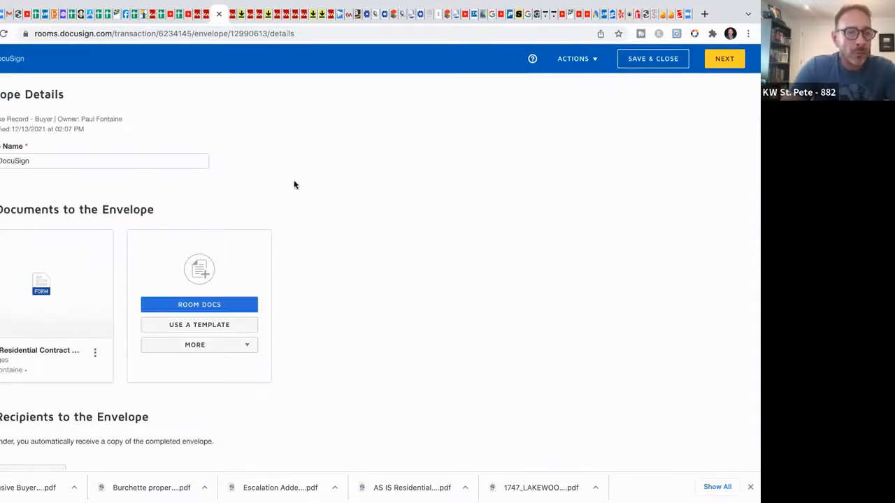
scroll(354, 197, down, 4)
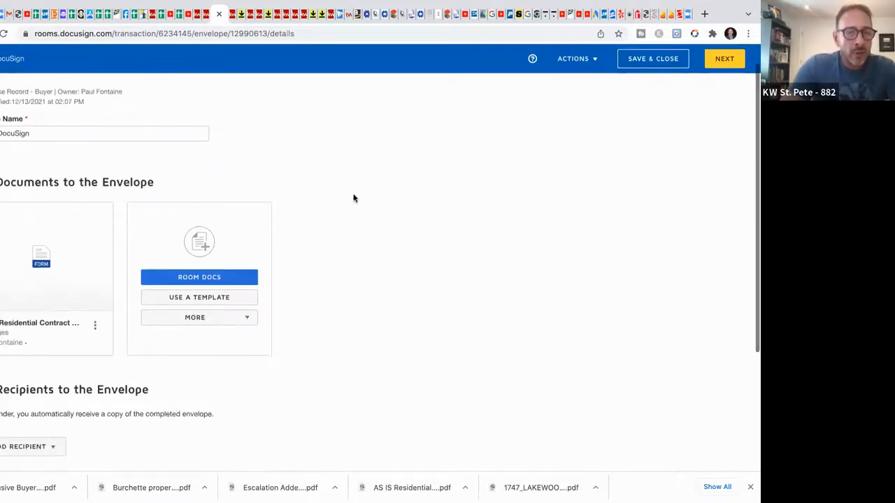
scroll(354, 198, down, 2)
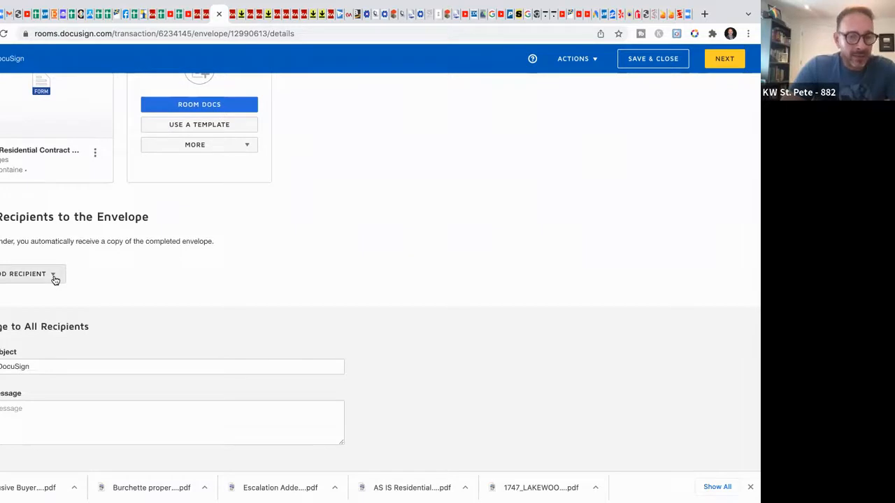
click(54, 278)
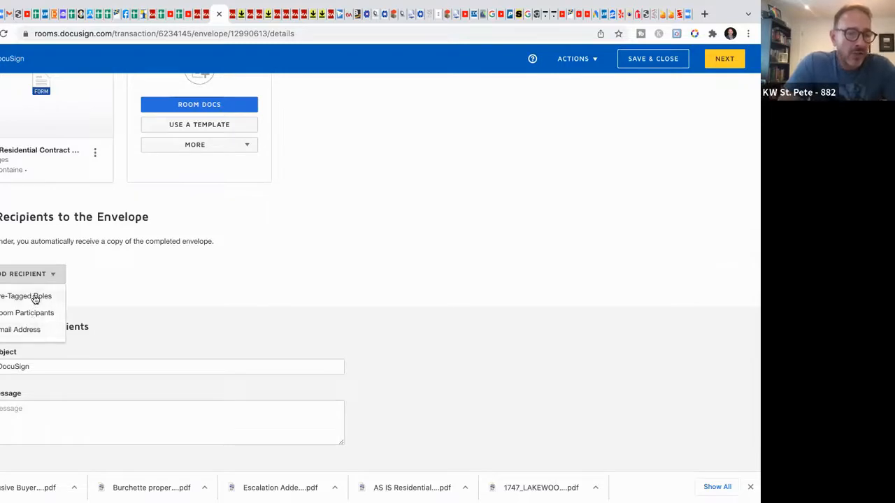
Step: Assign the buyer contact to the pre-tagged Buyer One role and add that recipient
click(34, 297)
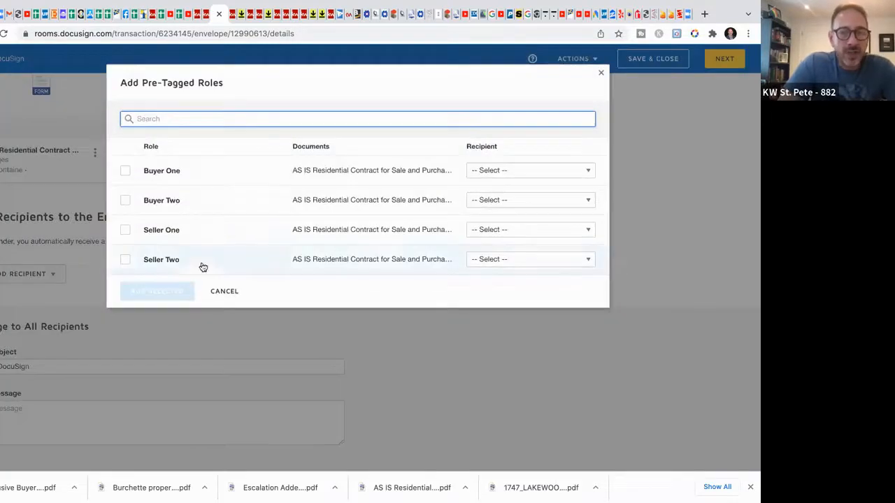
click(524, 172)
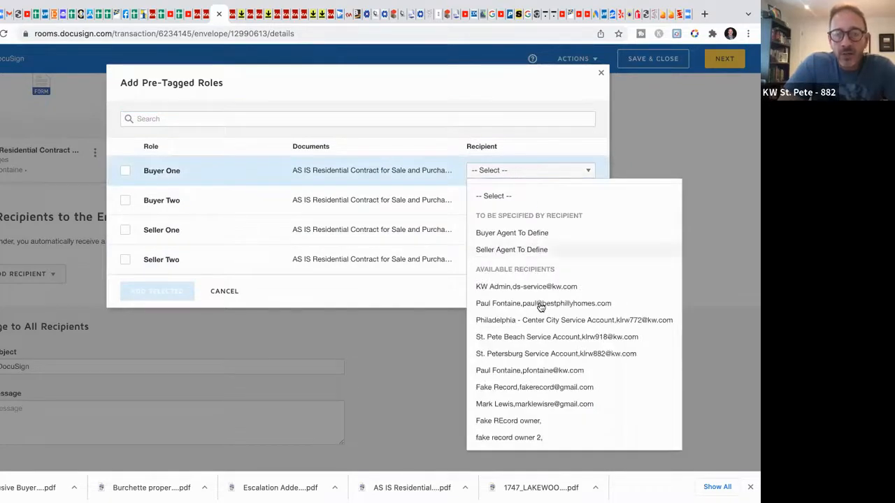
click(545, 386)
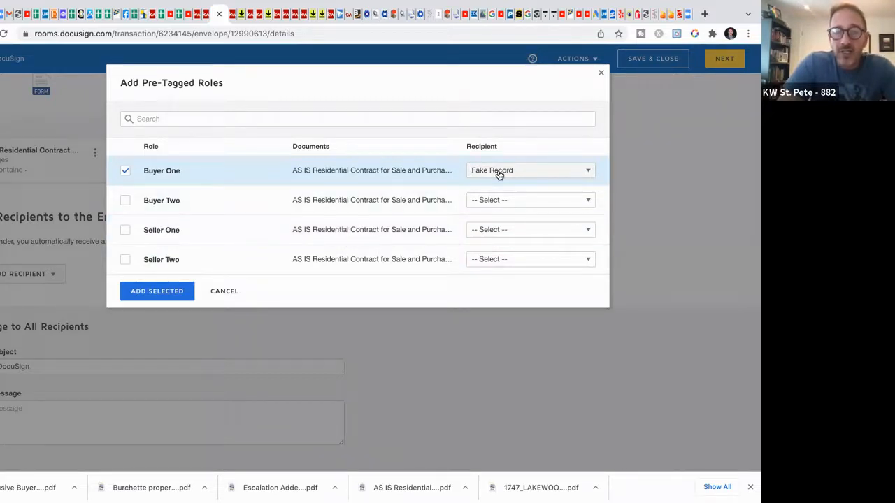
click(156, 292)
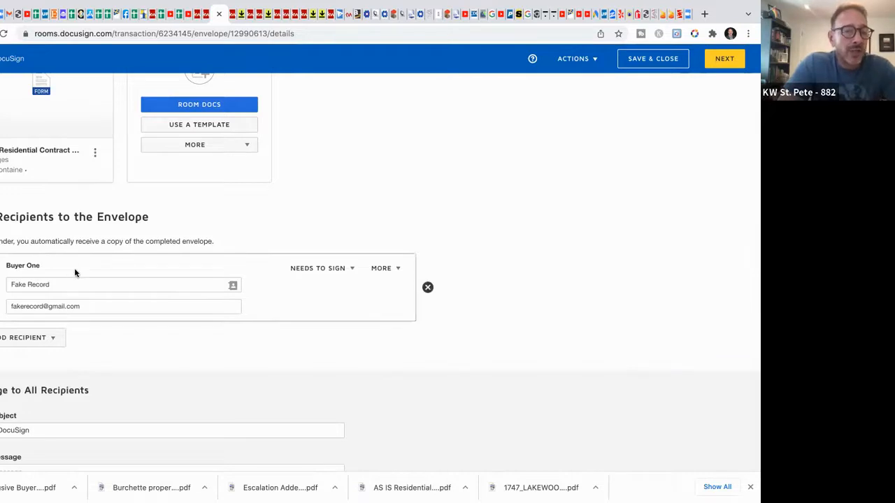
scroll(497, 249, down, 2)
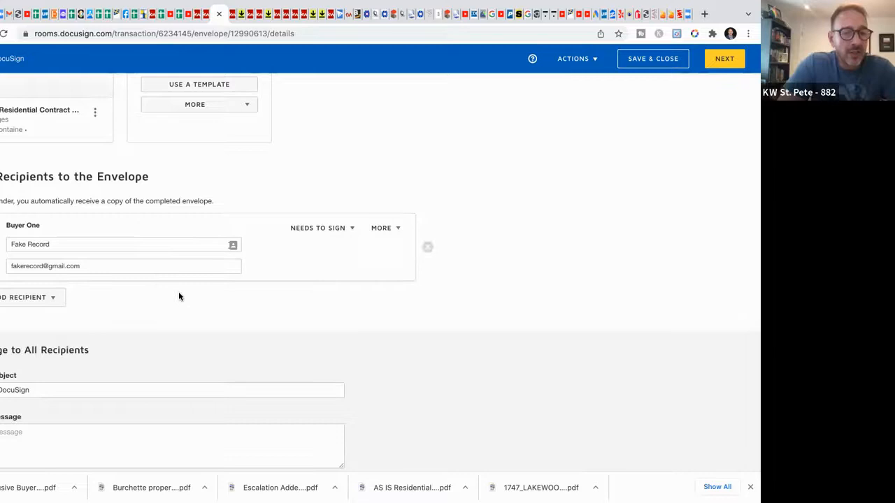
scroll(178, 296, down, 1)
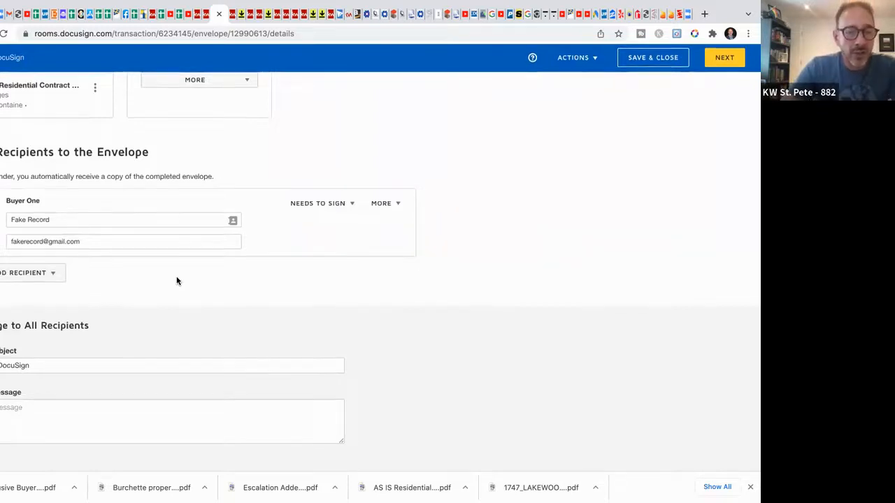
click(55, 368)
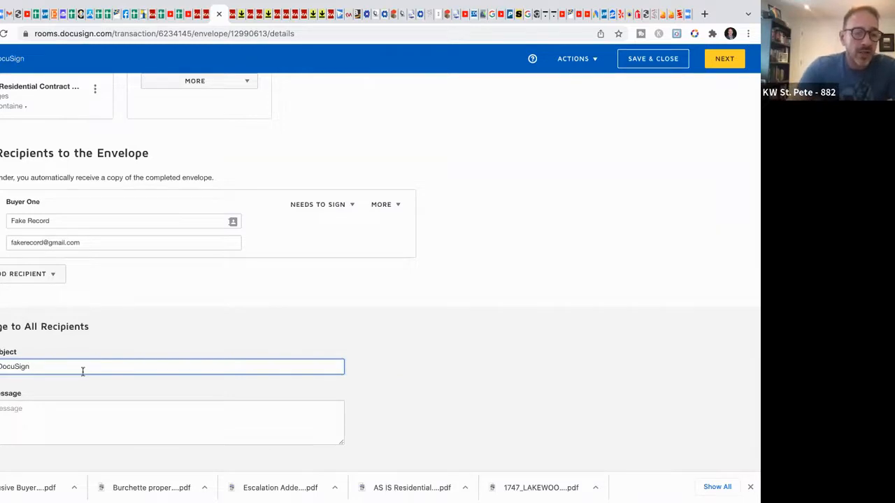
Step: Write the recipients' message saying you're excited to send this offer for their house
click(22, 408)
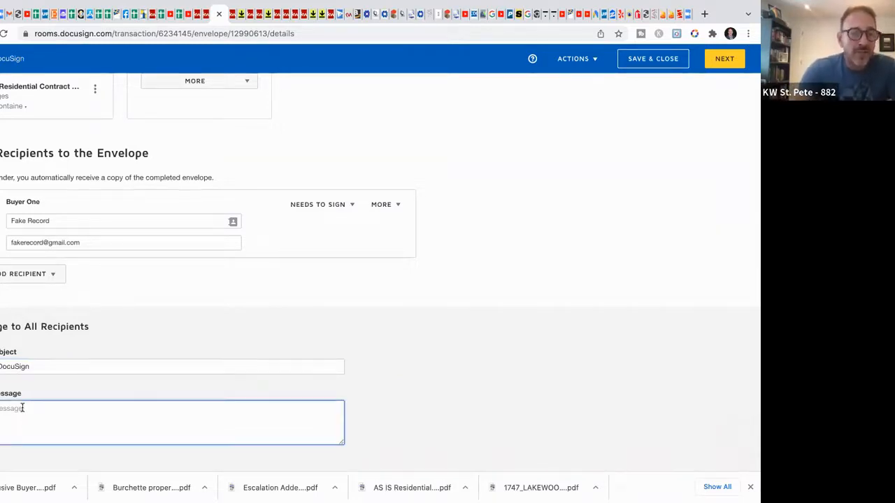
text(H)
text(Record dude)
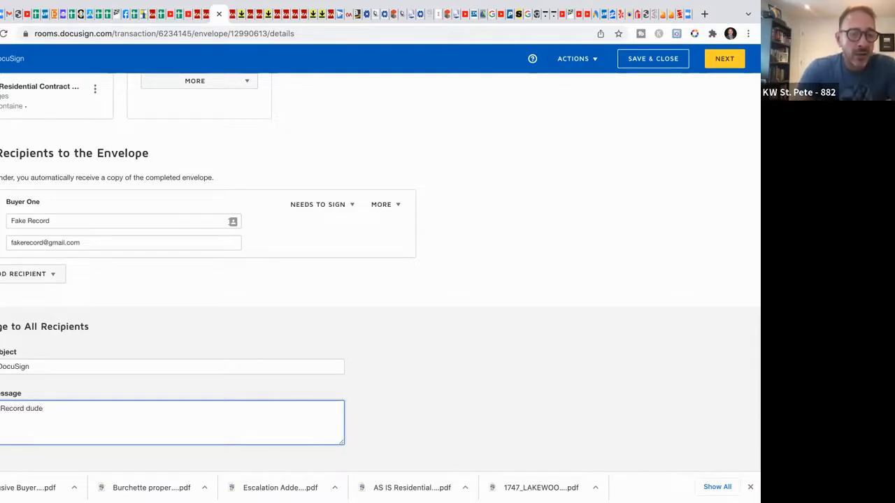
text(, I'm excited to send you this )
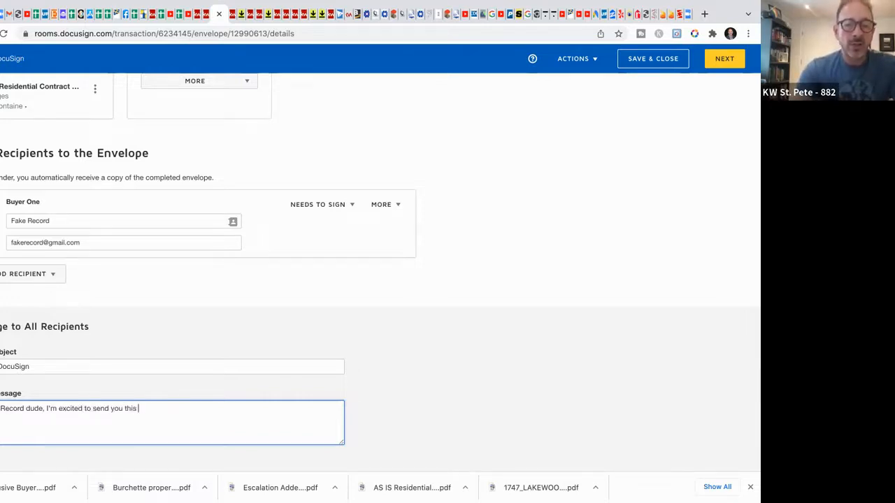
text(offer for your house.)
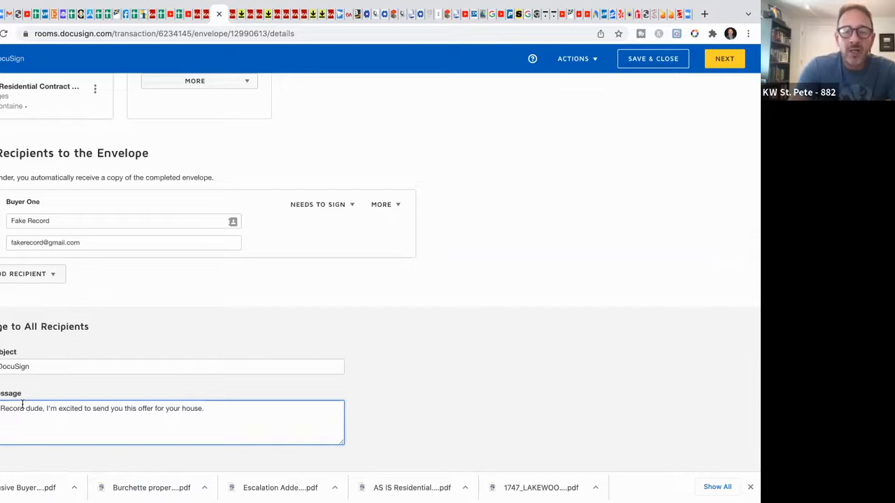
text(Let's chat)
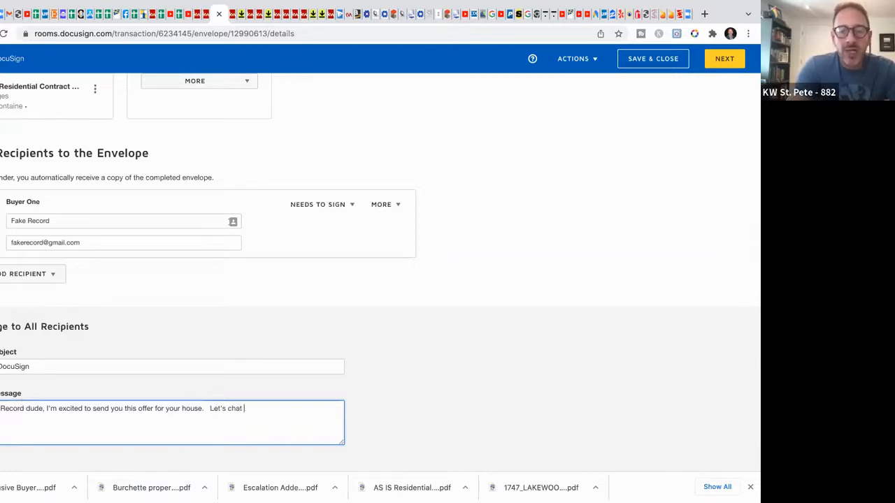
text(review and once all parties are)
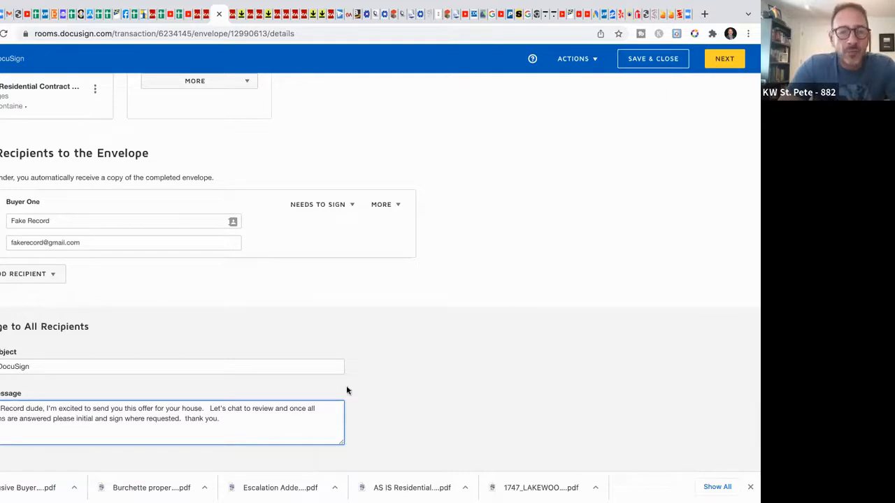
Step: Continue to the Add Fields view and scroll down page 1 of the AS IS contract
click(727, 62)
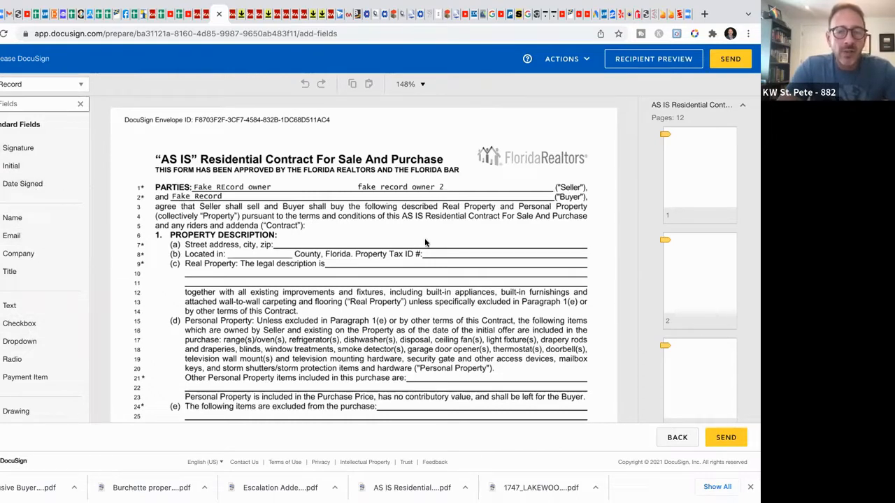
scroll(426, 242, down, 3)
scroll(461, 248, down, 1)
scroll(461, 248, down, 2)
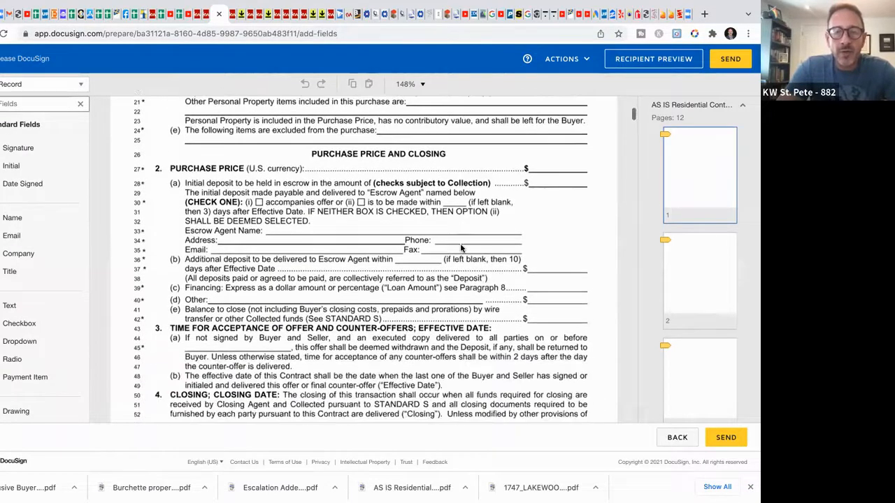
scroll(461, 248, down, 4)
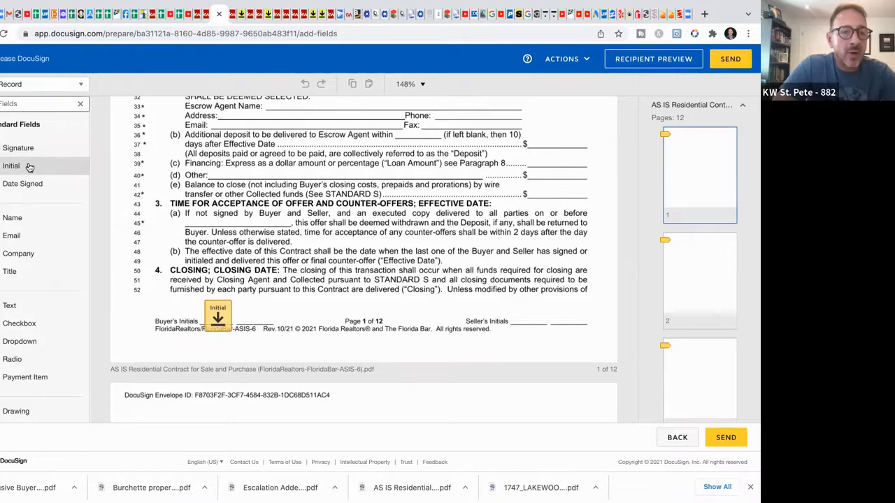
drag(30, 167, 502, 175)
drag(434, 180, 279, 189)
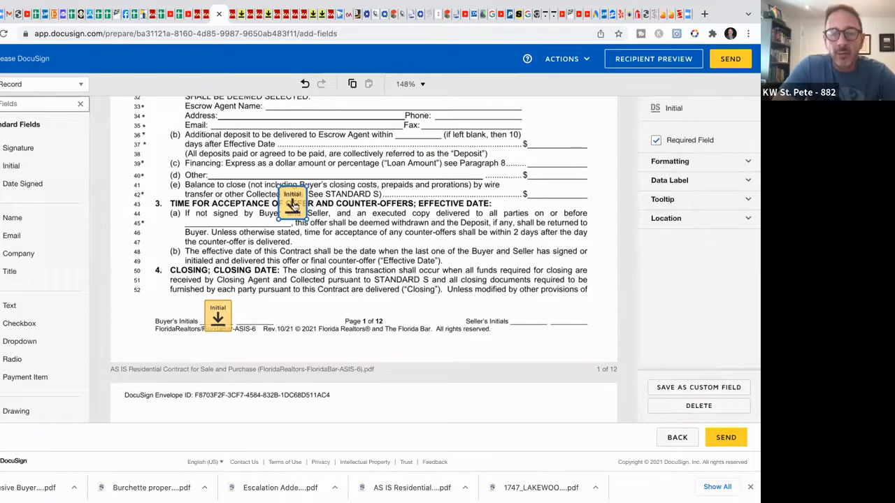
mouse_move(293, 203)
mouse_down()
mouse_move(35, 186)
mouse_move(24, 174)
mouse_move(96, 145)
mouse_move(207, 180)
mouse_move(281, 221)
mouse_move(363, 298)
mouse_move(46, 173)
mouse_up()
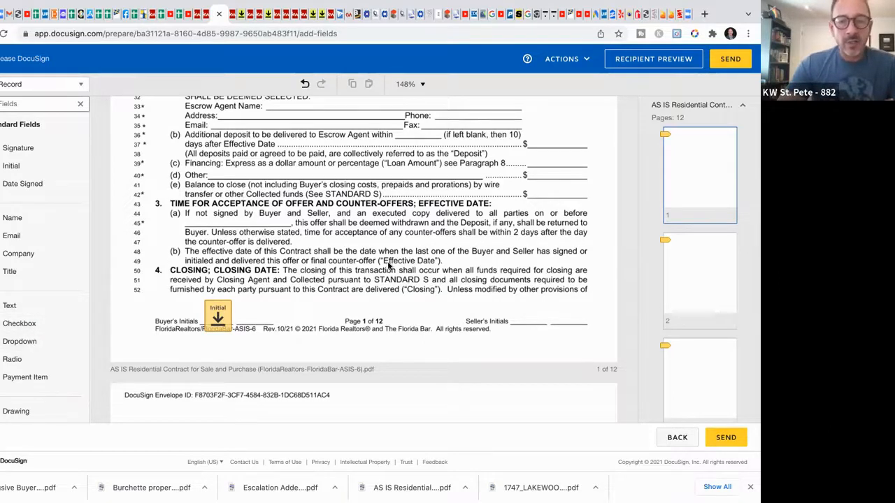
scroll(390, 266, down, 5)
scroll(383, 273, down, 10)
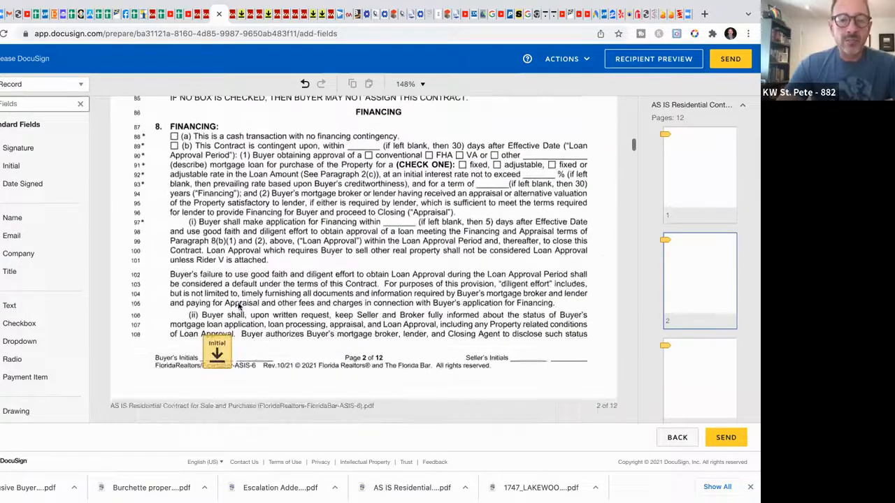
scroll(238, 307, down, 2)
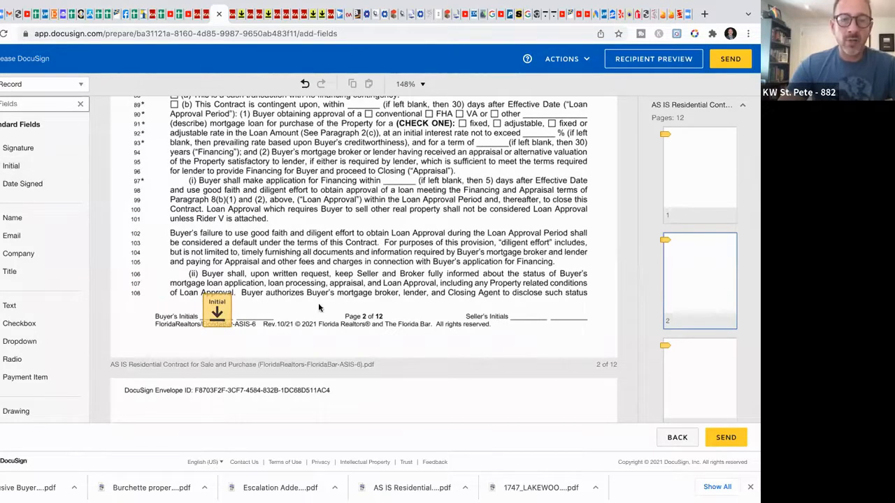
scroll(352, 308, down, 10)
scroll(352, 309, down, 10)
scroll(352, 308, down, 10)
scroll(352, 308, down, 10)
scroll(351, 309, down, 10)
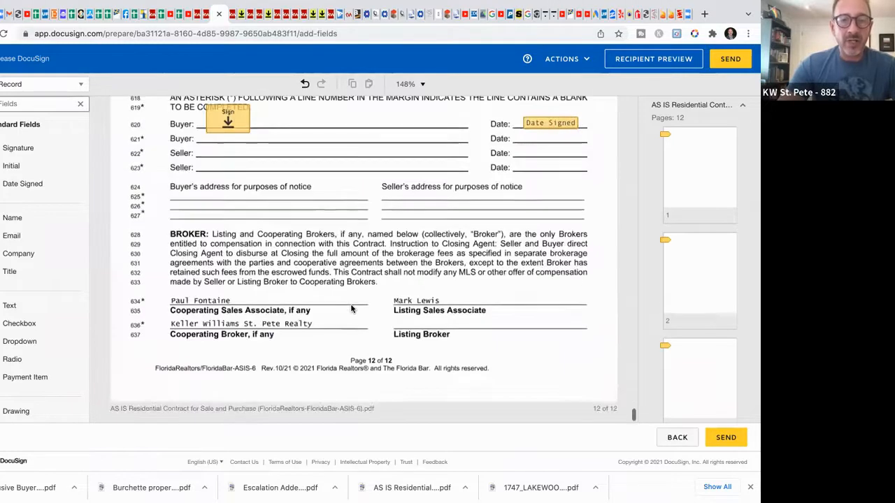
scroll(352, 308, up, 5)
scroll(351, 308, up, 3)
scroll(351, 309, up, 5)
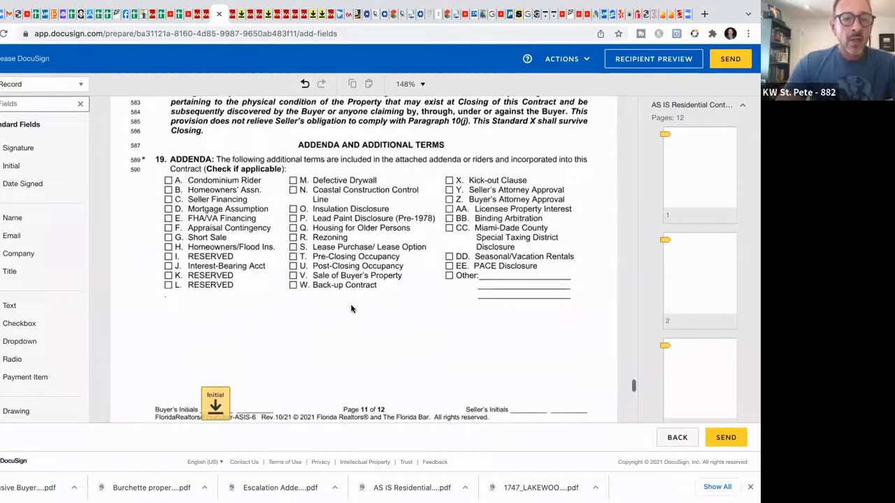
scroll(351, 309, up, 1)
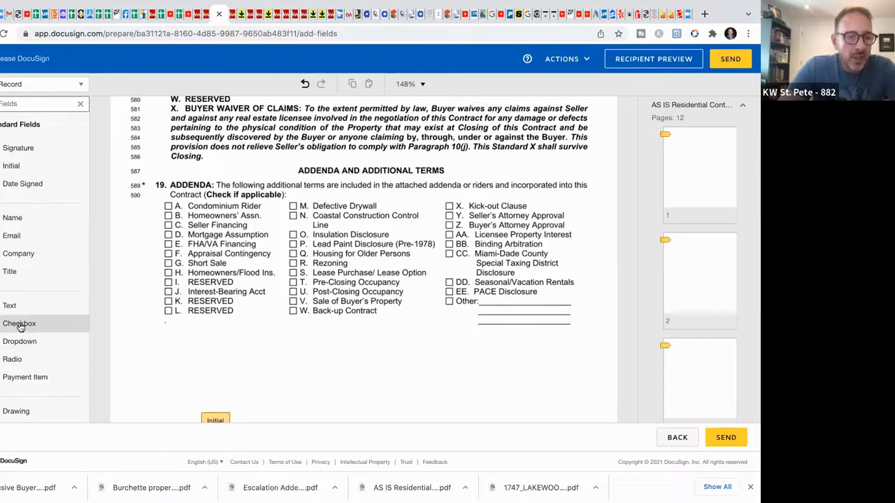
Step: Place a Checkbox field on addendum P. Lead Paint Disclosure (Pre-1978), then scroll down to Additional Terms
drag(19, 327, 290, 243)
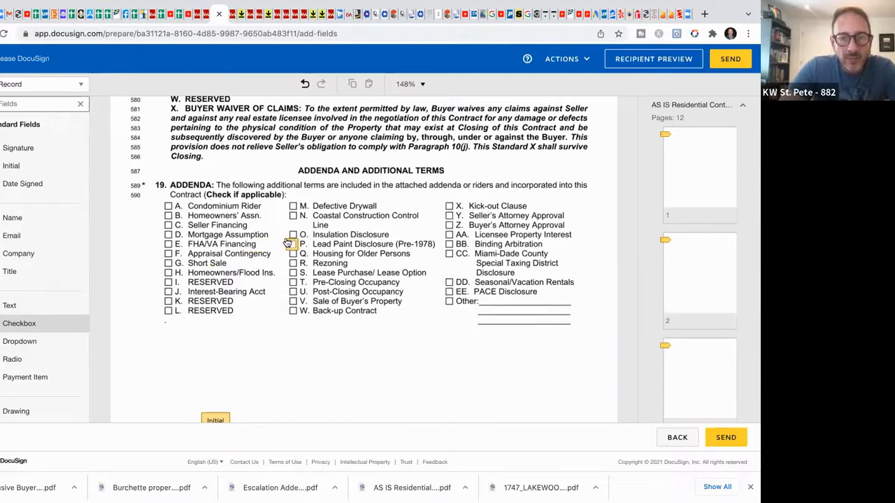
click(288, 243)
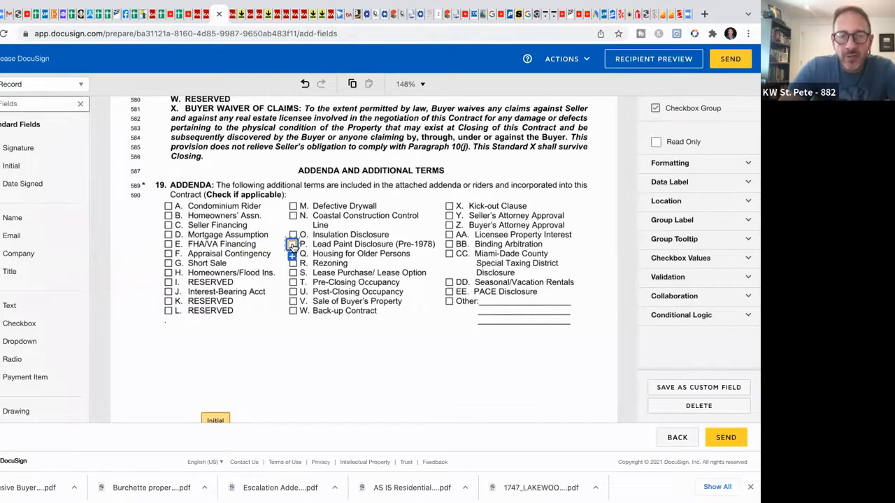
click(344, 351)
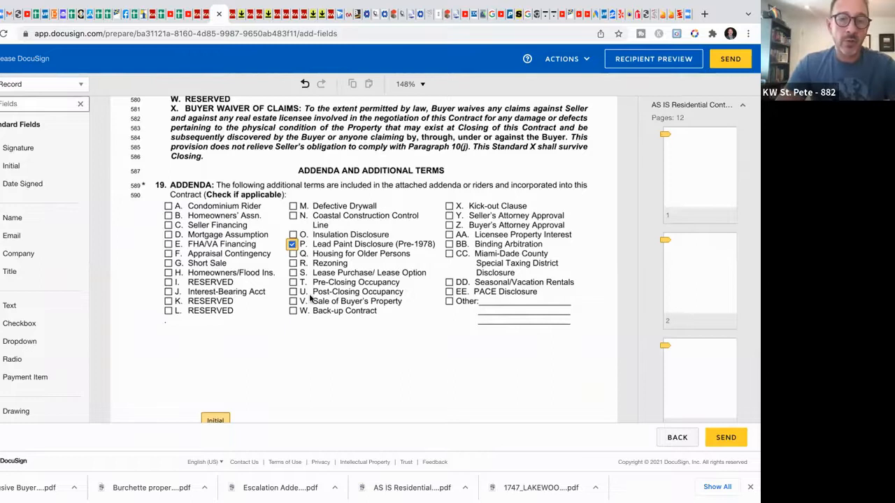
click(292, 246)
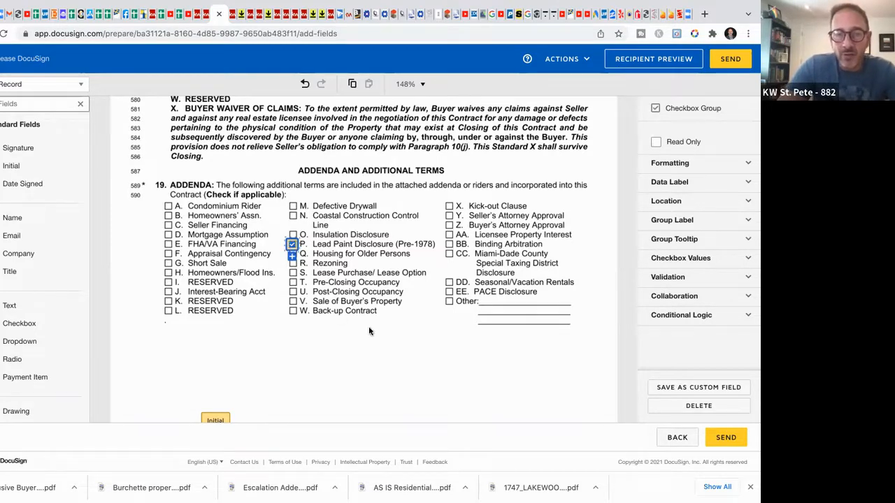
scroll(370, 331, down, 1)
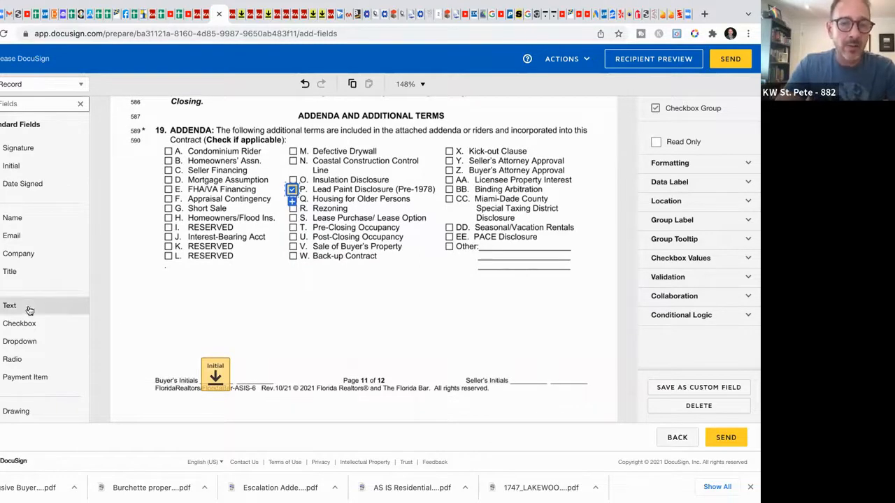
scroll(324, 336, down, 4)
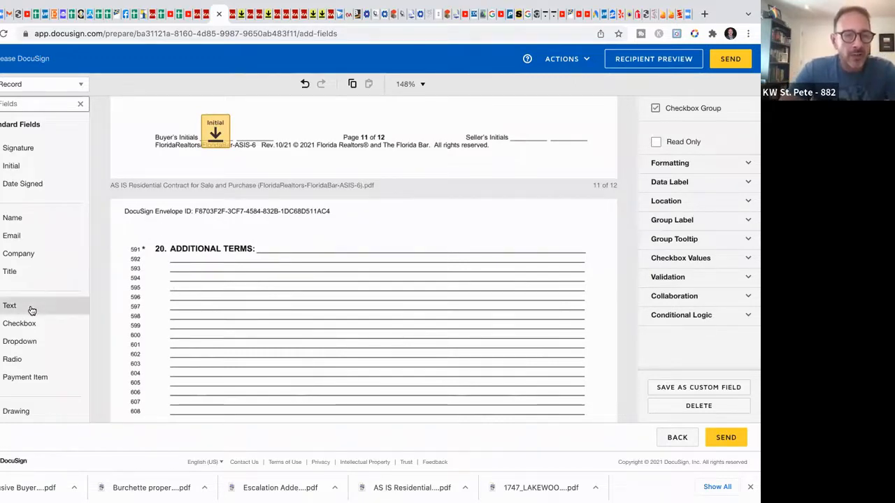
Step: Place a Text field beside 20. ADDITIONAL TERMS and stretch it across the terms line
drag(30, 310, 286, 243)
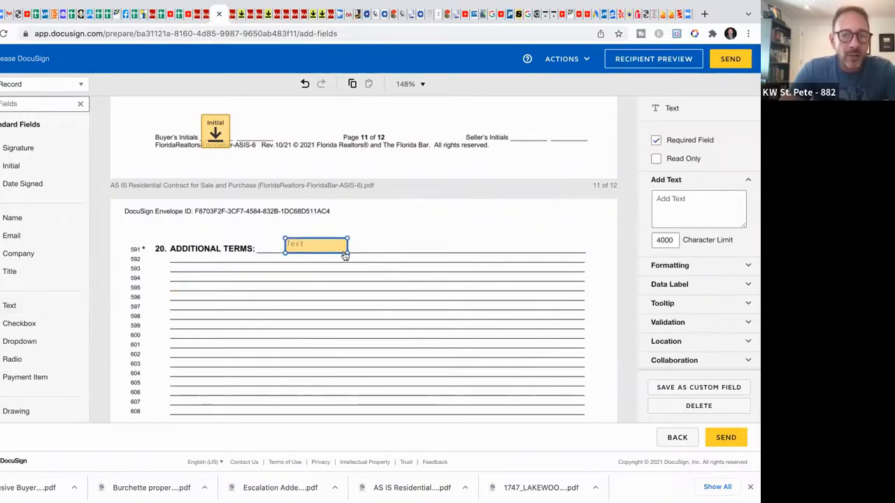
drag(347, 252, 550, 256)
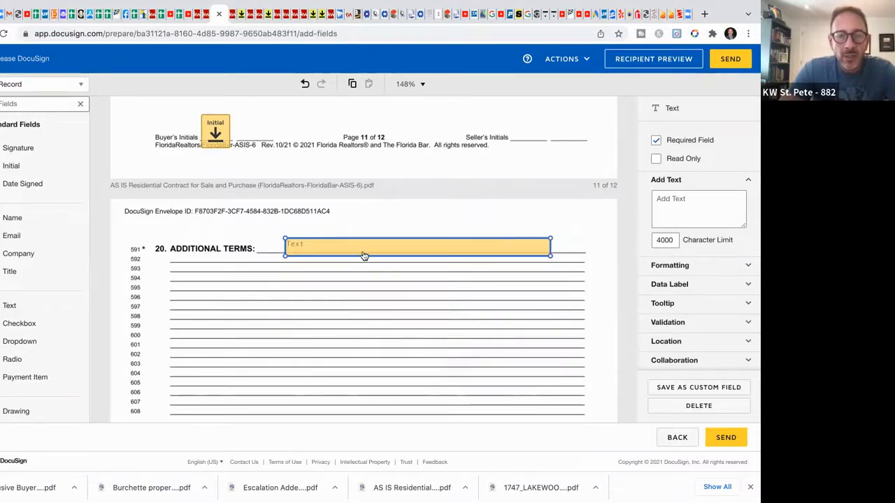
Step: Enter 'Seller agrees to have all permits closed on the property prior to closing.' in the terms field
double_click(330, 246)
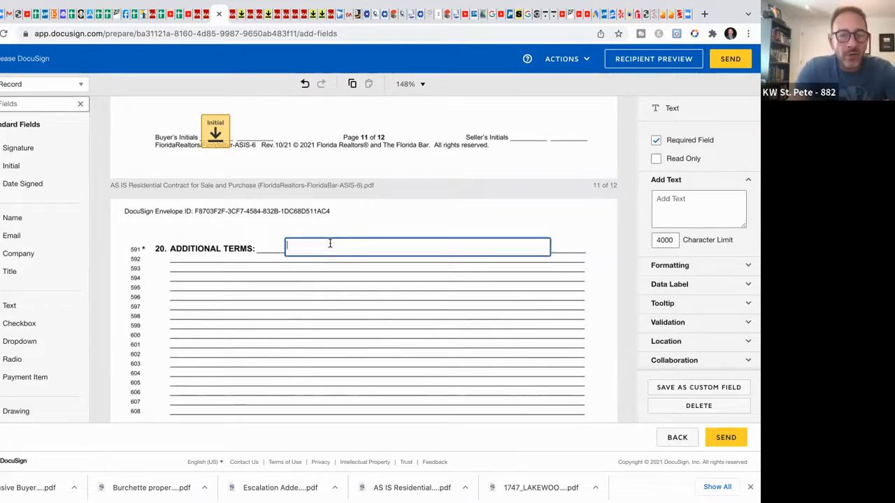
text(Sell)
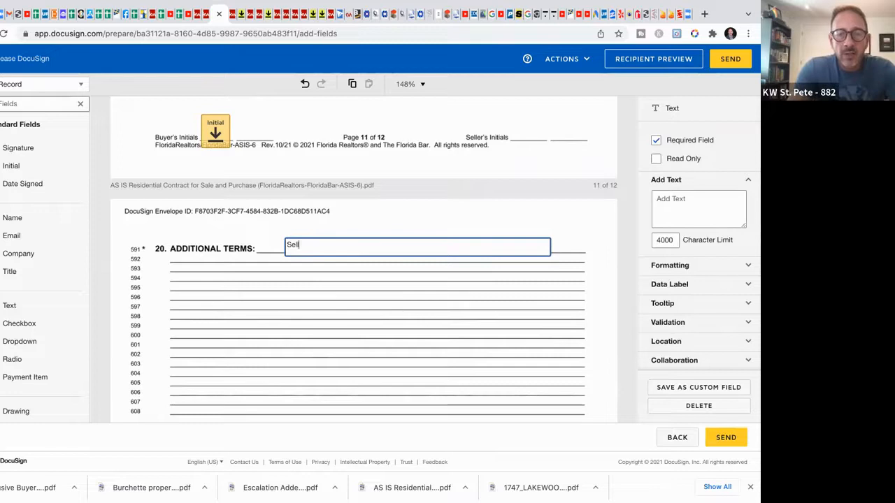
key(BackSpace)
text(Seller )
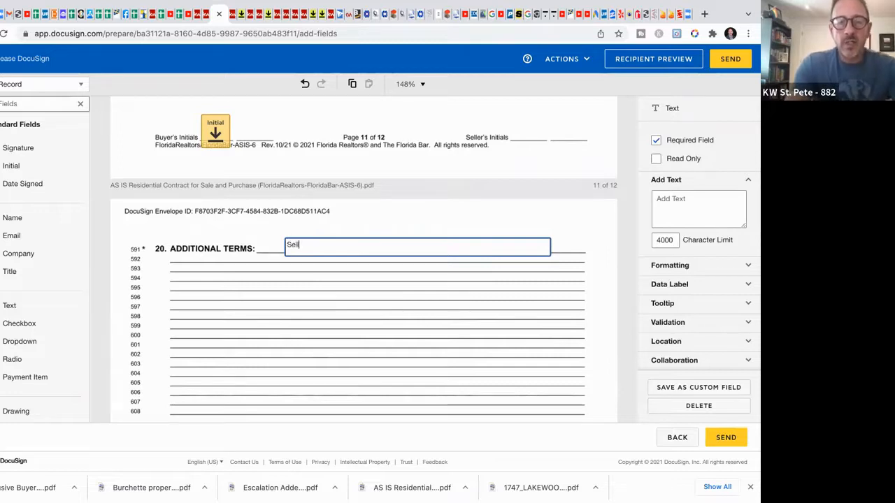
text(agrees to have)
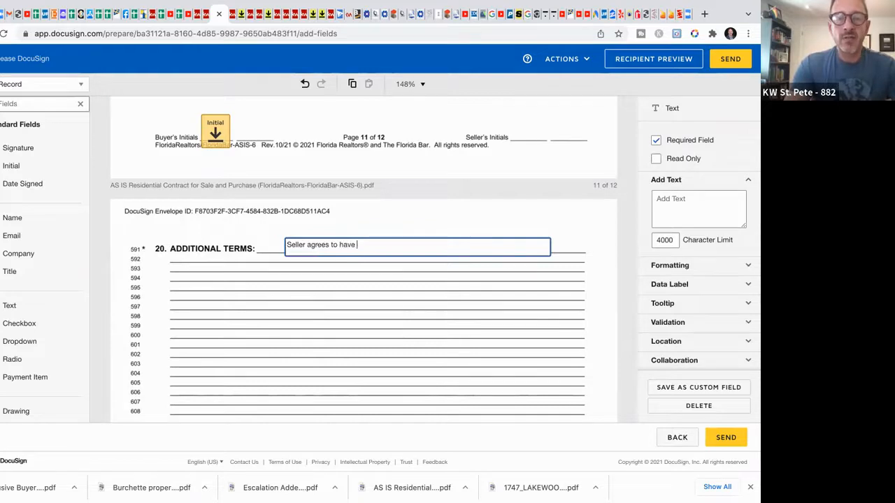
text( all permits closed on the property prior to closing.)
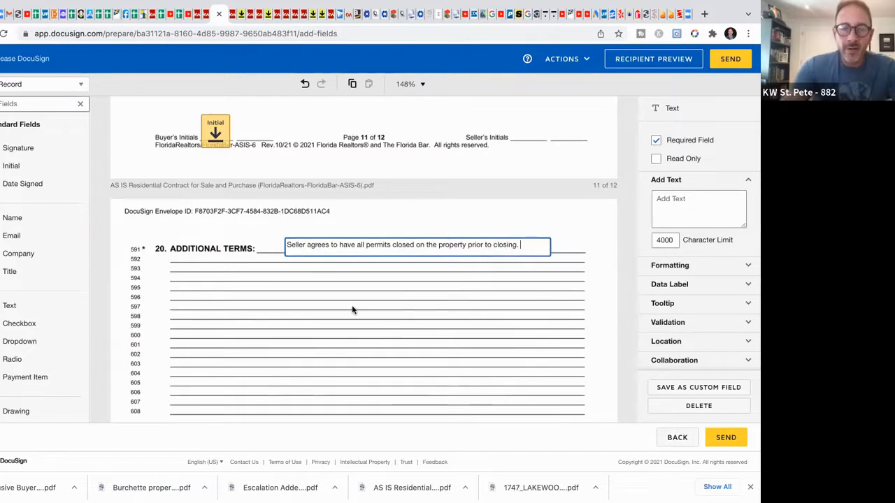
click(408, 294)
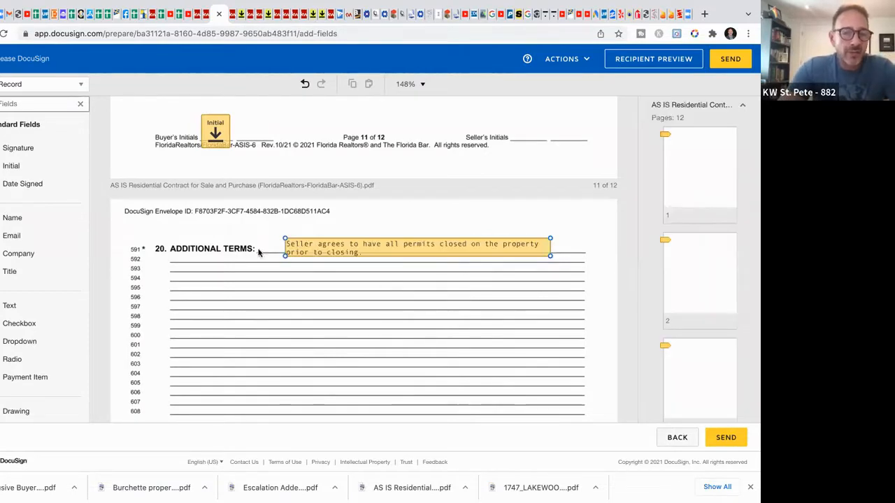
scroll(343, 308, down, 5)
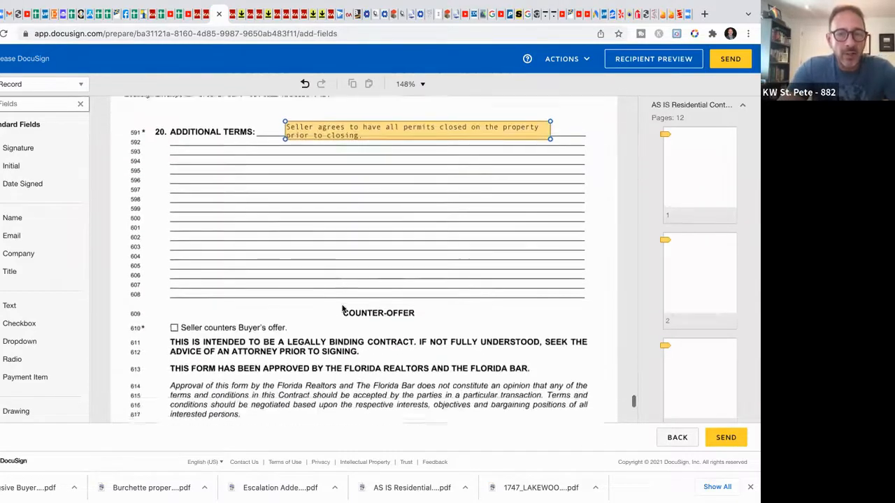
scroll(362, 250, down, 8)
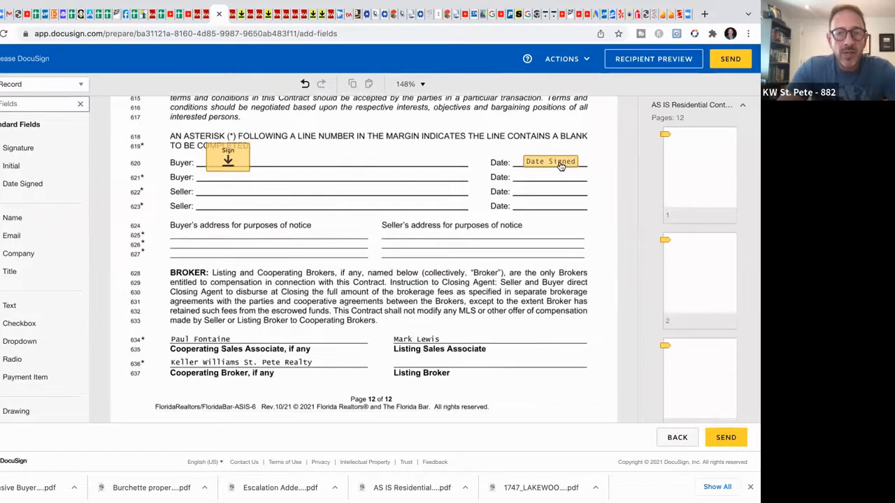
scroll(332, 242, down, 1)
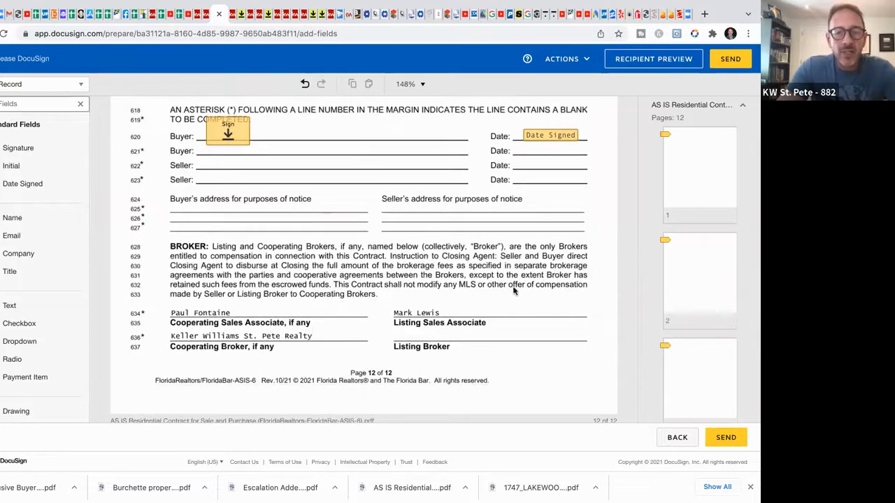
scroll(517, 288, down, 1)
scroll(518, 288, up, 5)
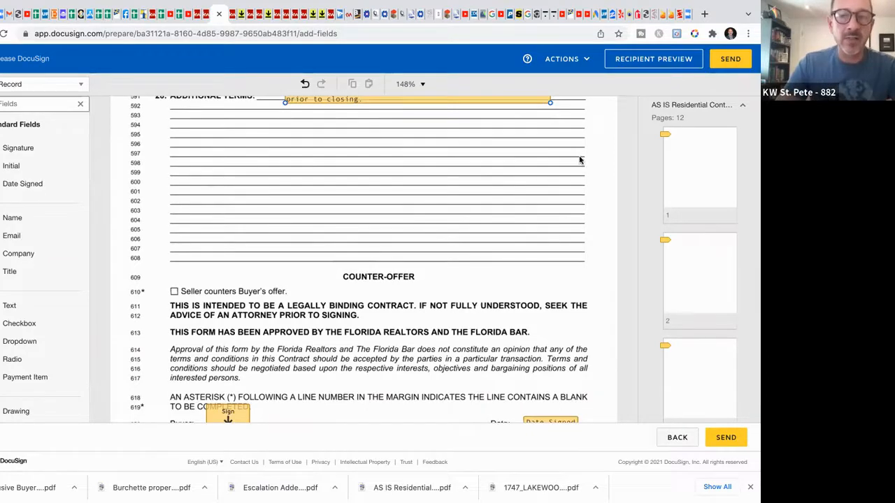
scroll(579, 161, up, 6)
scroll(579, 160, up, 8)
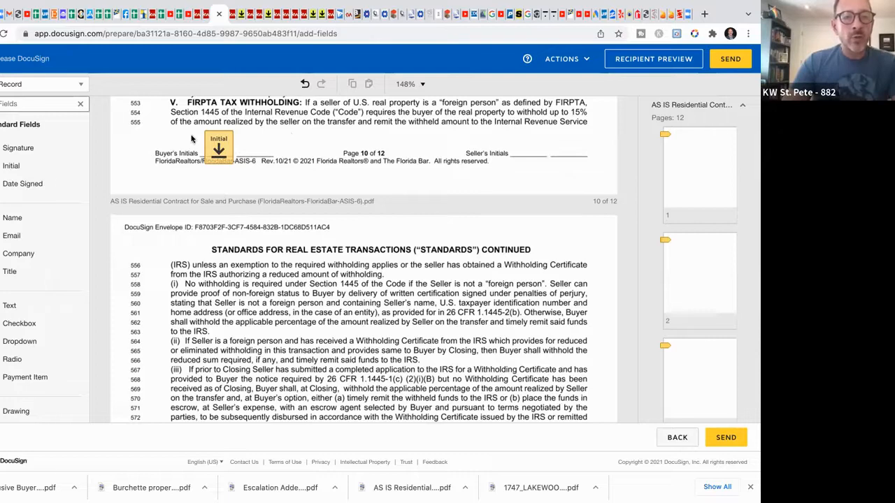
scroll(192, 138, up, 8)
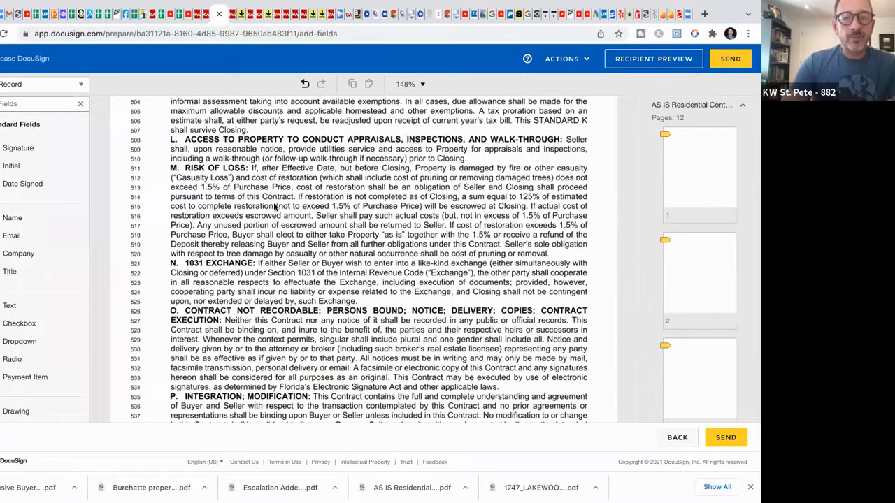
scroll(276, 207, up, 3)
Step: From the Fake Record - Buyer record in KW Command, use Go To Transaction to open its DocuSign room
click(241, 14)
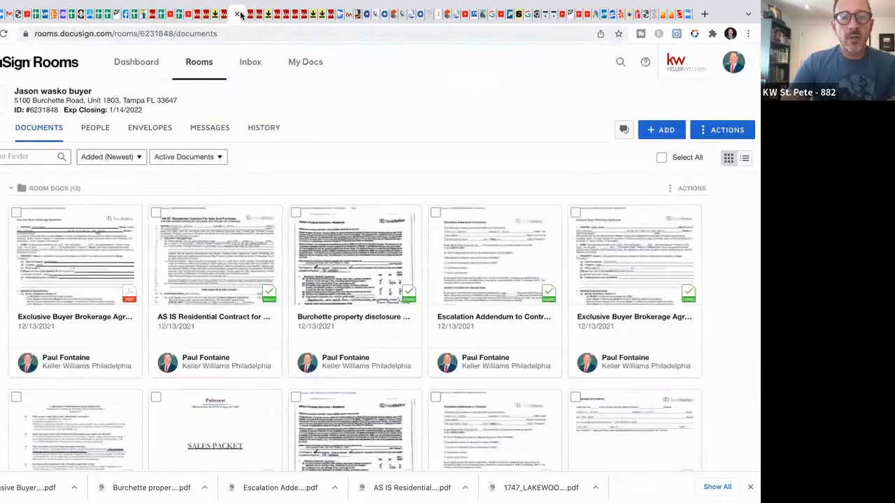
click(216, 15)
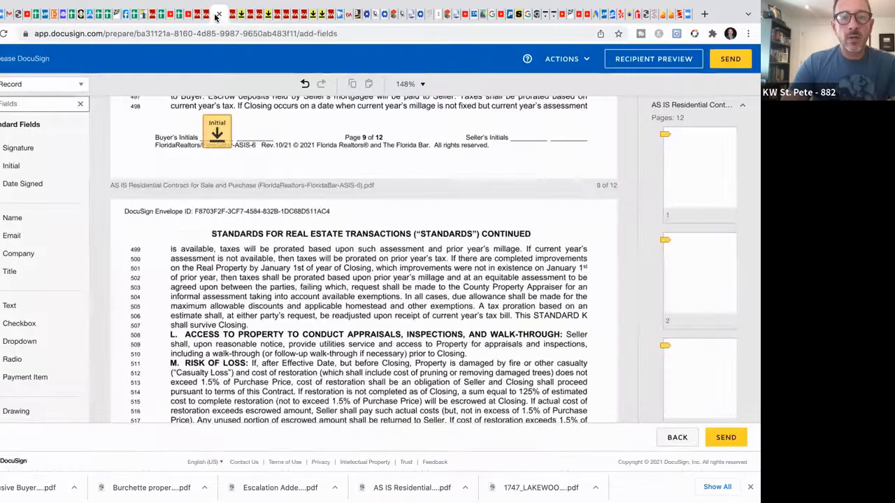
click(205, 15)
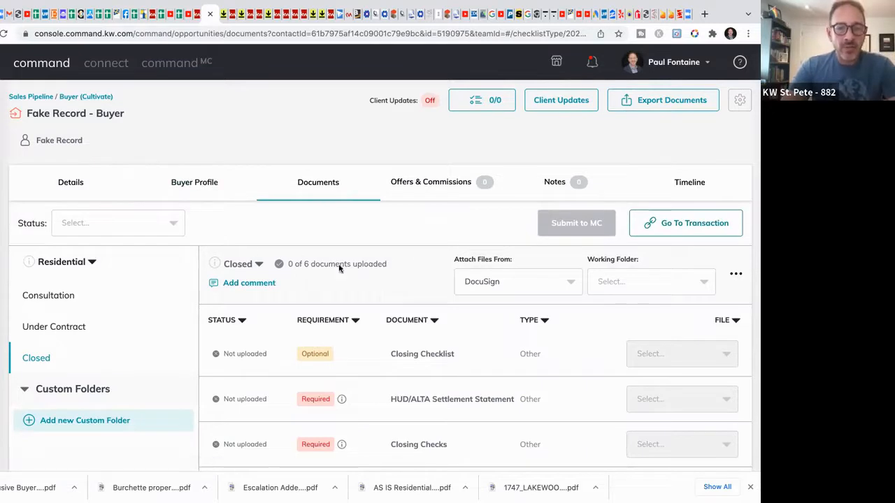
click(695, 231)
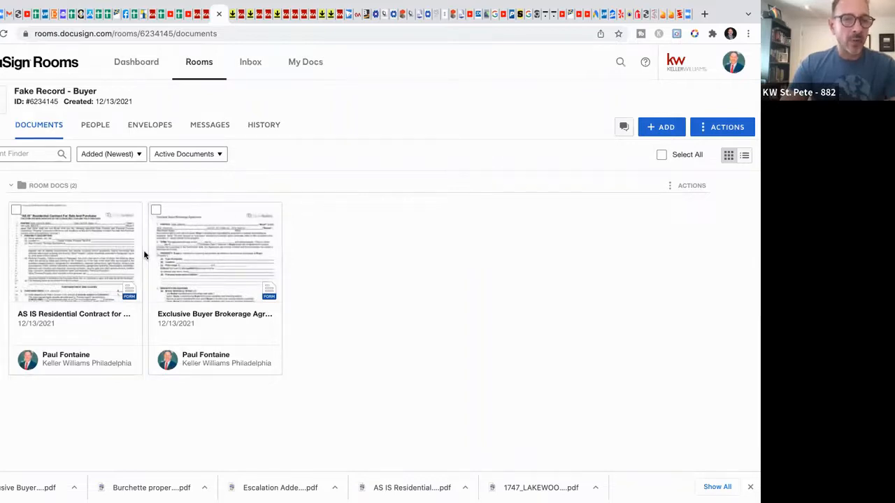
Step: Review the room's HISTORY, return to DOCUMENTS, and bring up the + ADD document sources
click(261, 124)
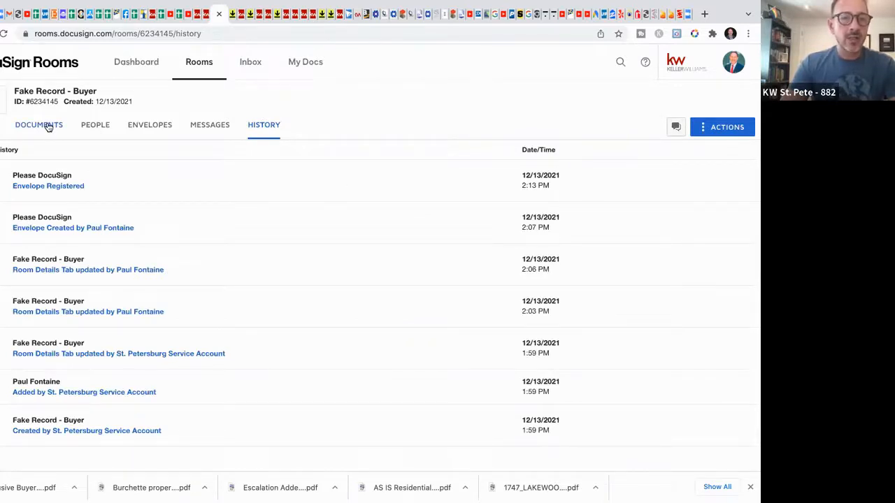
click(48, 127)
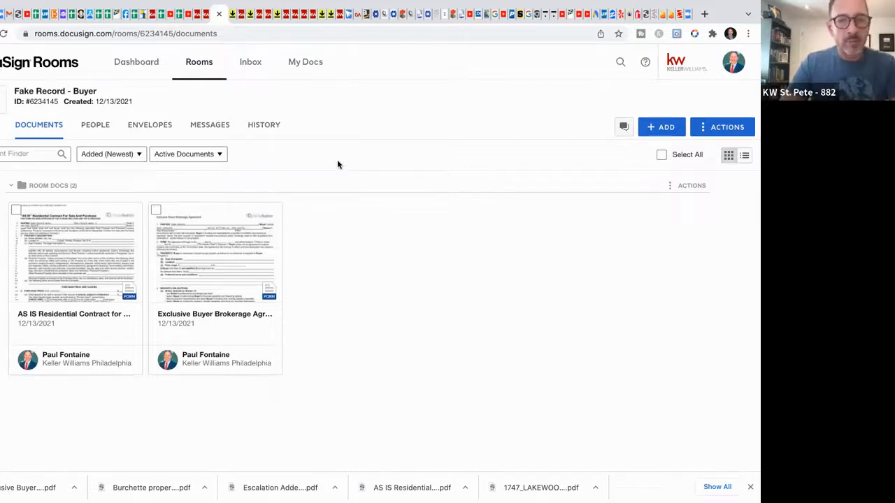
click(661, 131)
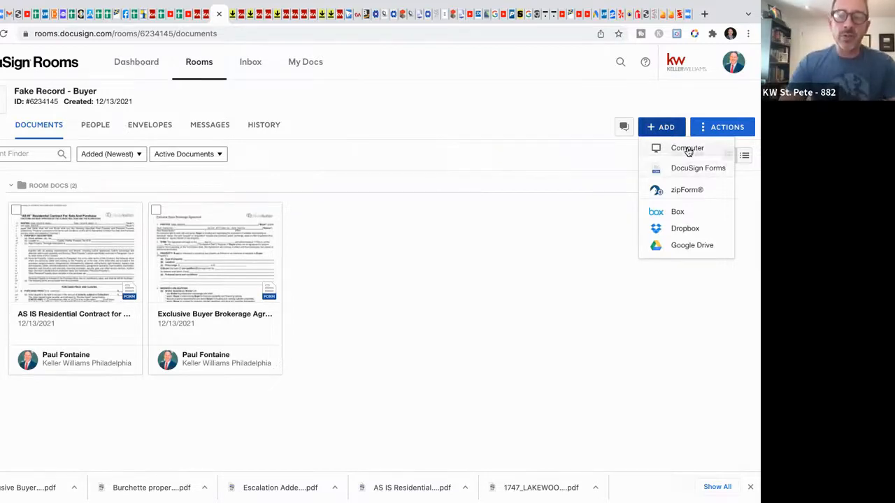
click(687, 149)
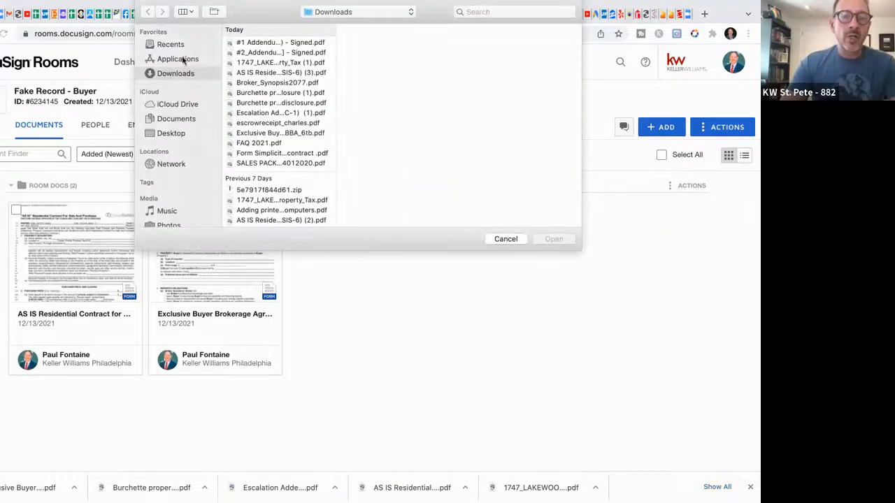
click(505, 239)
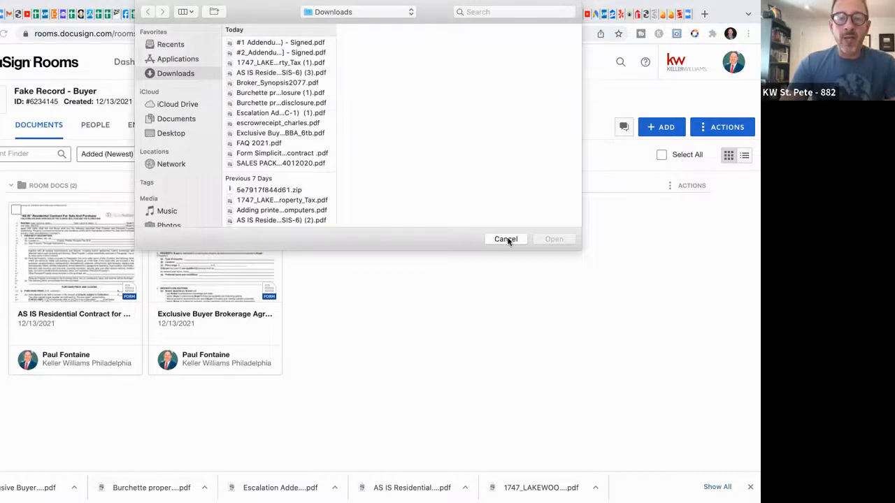
click(508, 238)
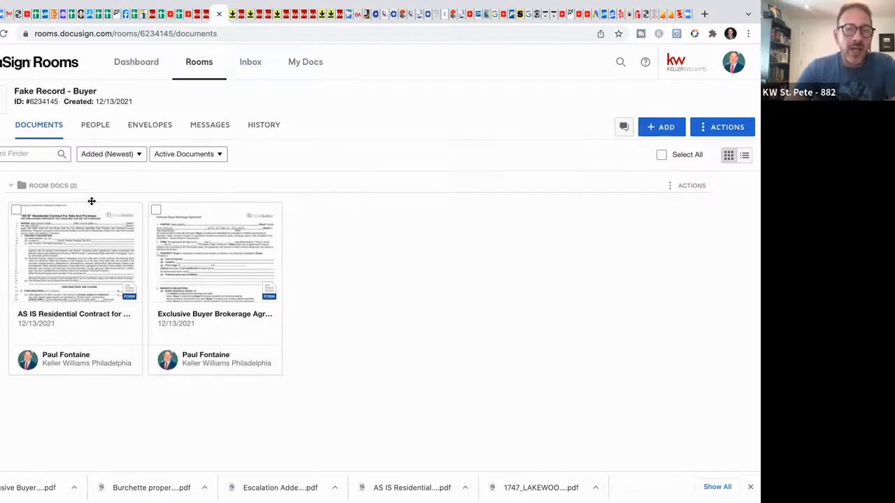
Step: Select only the AS IS residential contract card, leaving the buyer brokerage agreement unticked
click(16, 210)
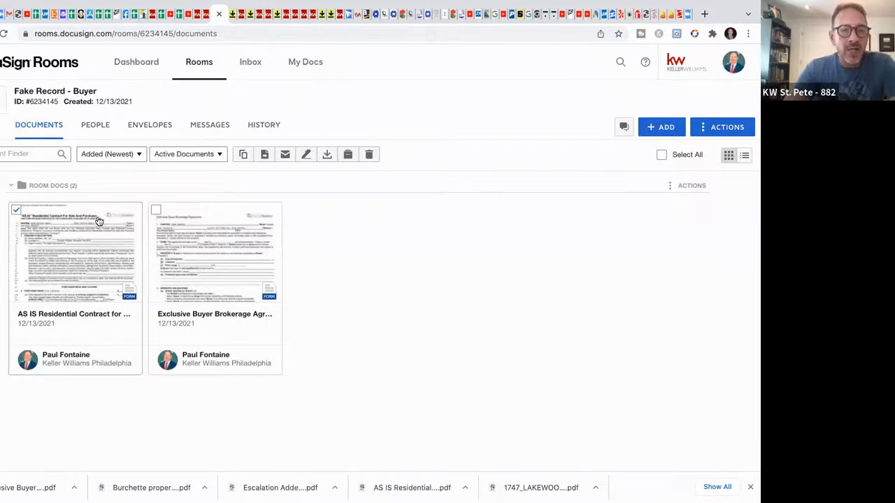
click(155, 211)
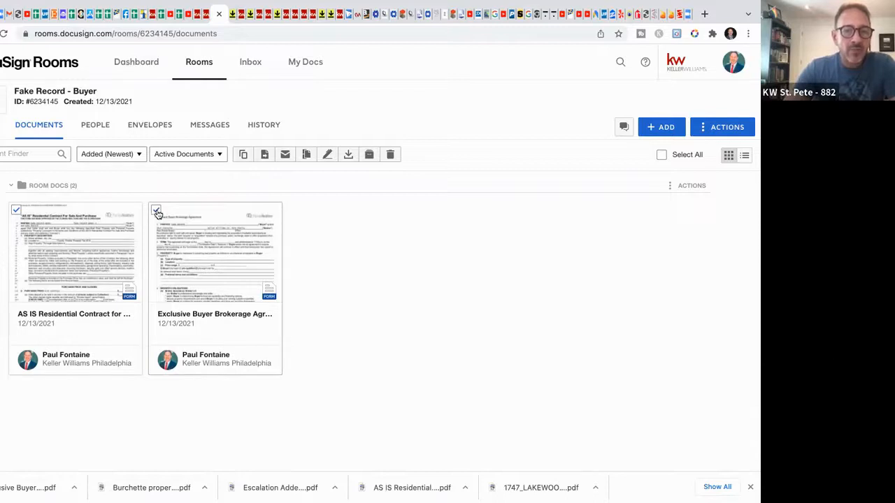
click(156, 211)
click(16, 210)
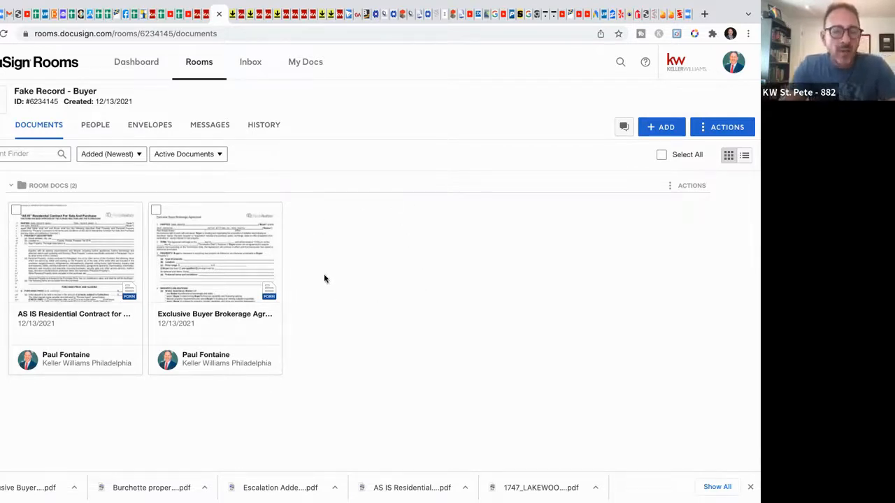
click(16, 211)
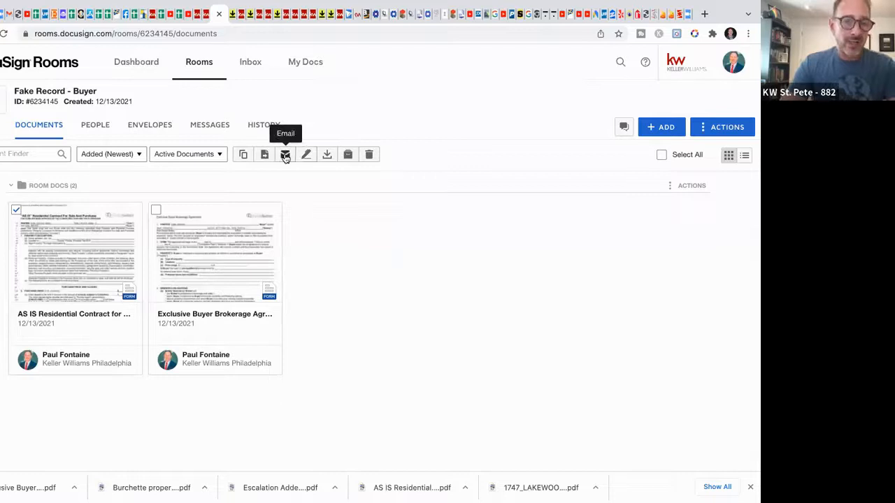
Step: Email the contract to the listing agent's address: 'I'm excited to present this offer for your listing at xxxx central ave.'
click(286, 156)
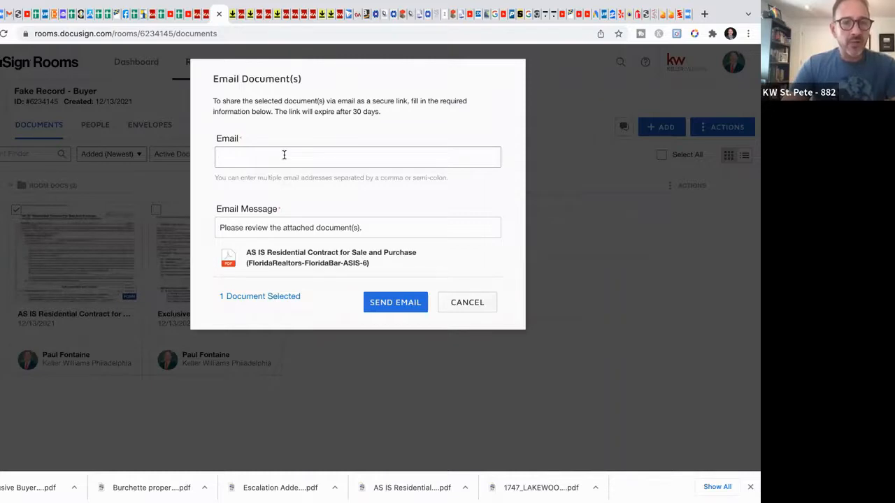
text(listing )
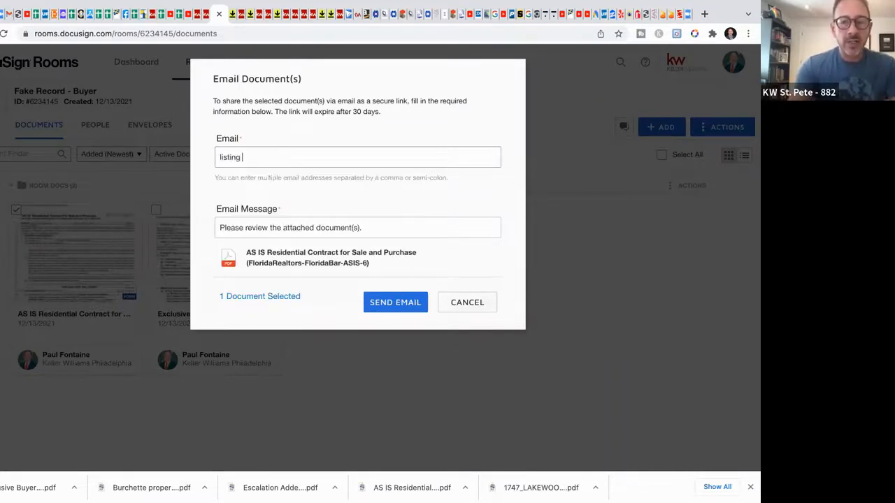
text(agent email)
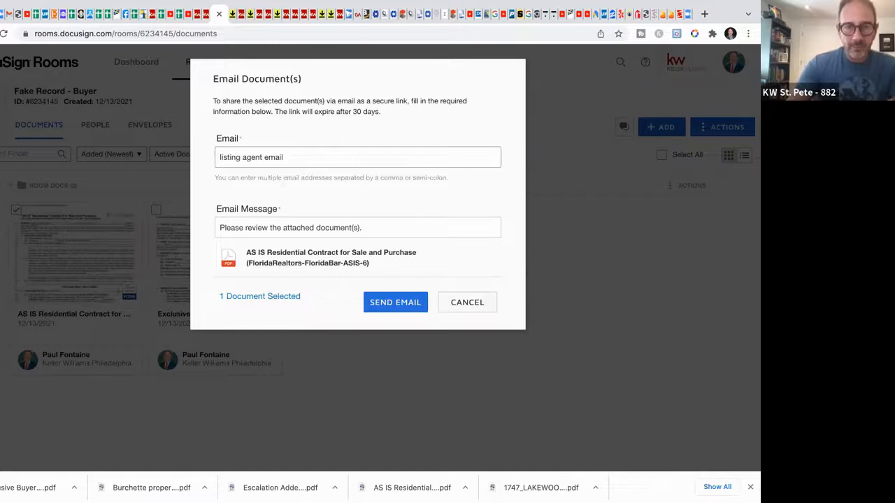
click(384, 227)
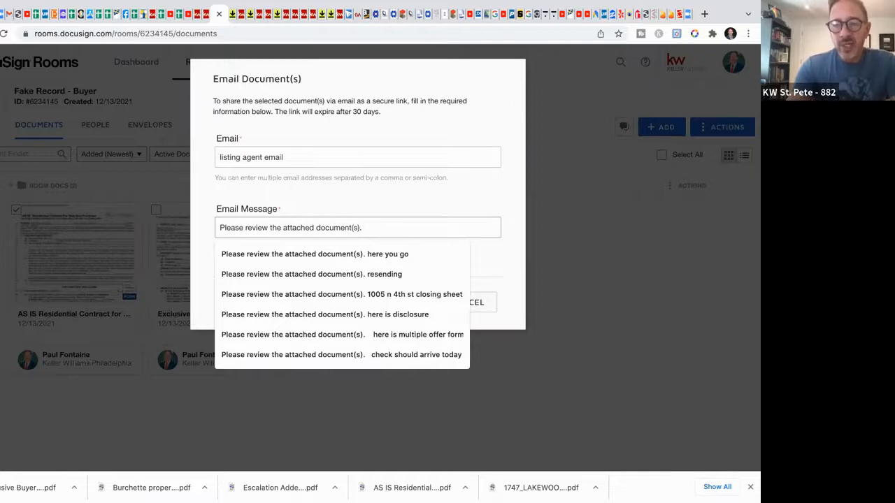
text(I'm exit)
key(BackSpace)
key(BackSpace)
text(cited to prepa)
key(BackSpace)
key(BackSpace)
text(sent this )
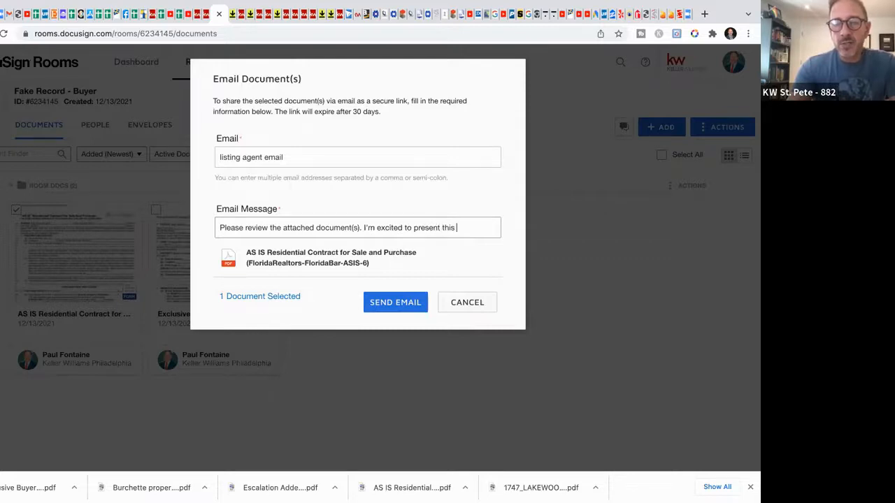
text(offer )
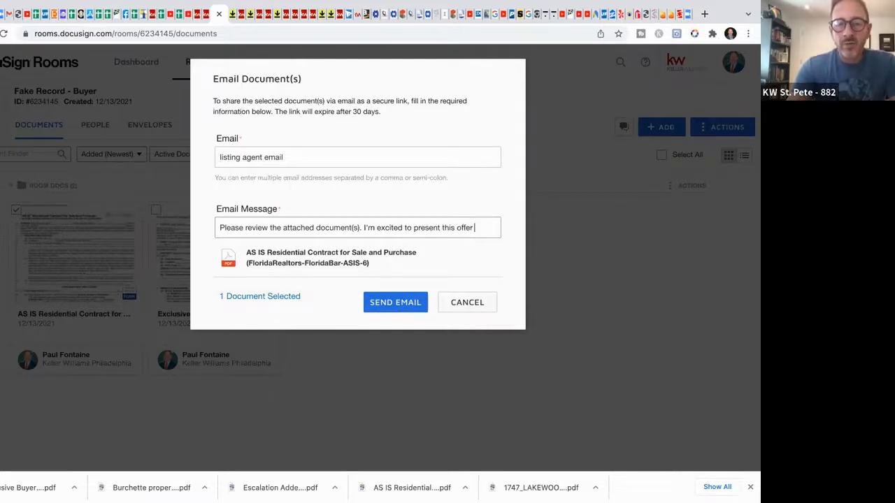
text(for your listin)
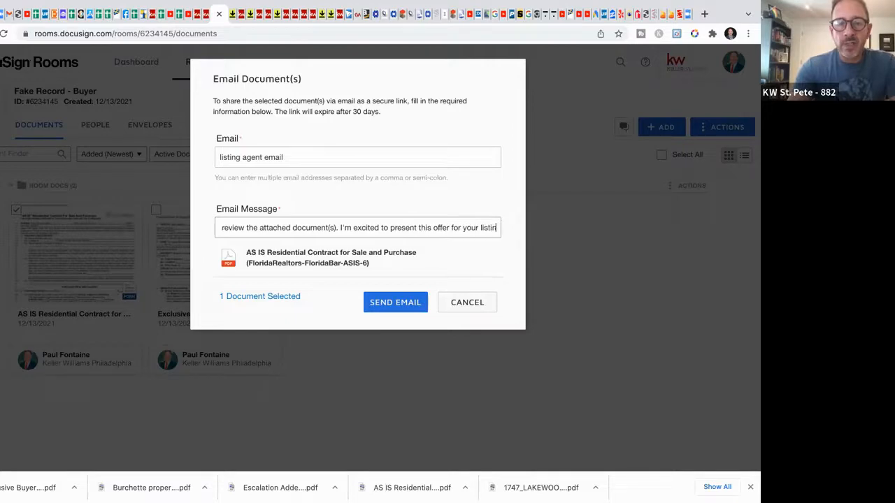
text(g at xxxx)
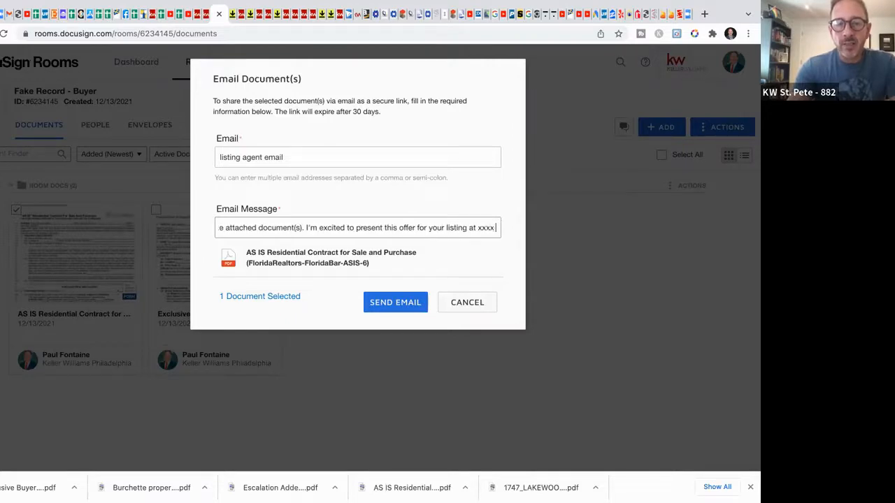
text( central ave.)
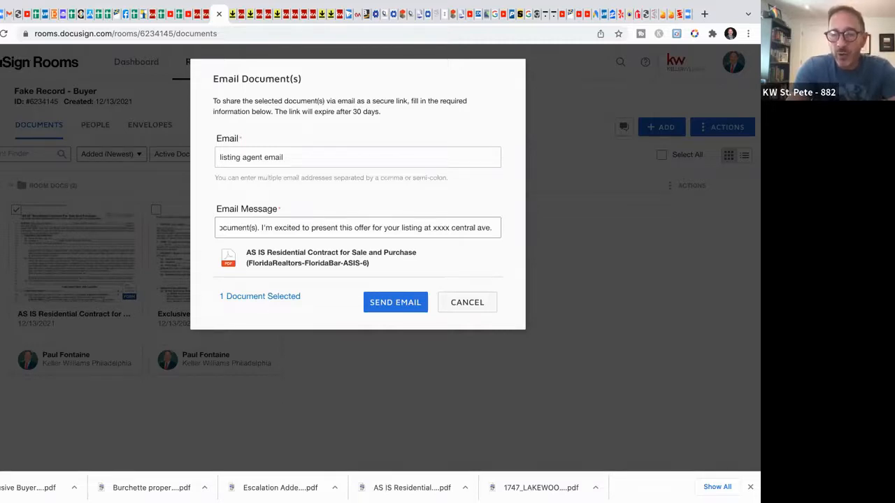
Step: Add price $x, closing date x, deposit monies X, contingencies, etc., and 'Please confirm receipt' to the message
text(PRice is)
text( $x, c)
text(losing date)
text( x, deposit)
text( monies X, typical mortgage and inspectoin contin)
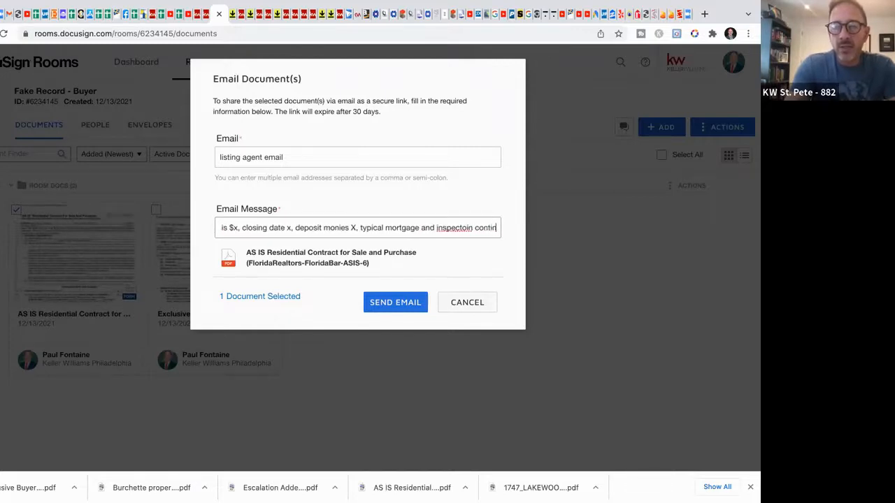
text(ies, etc.)
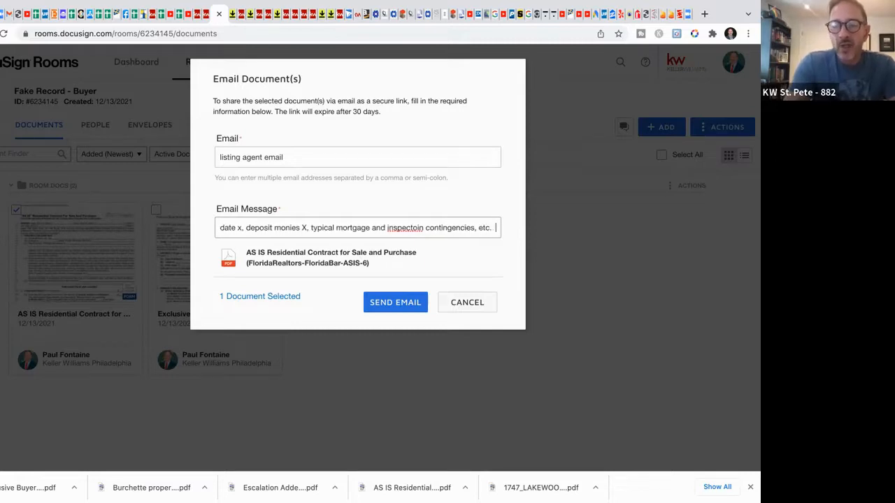
text(  Ple)
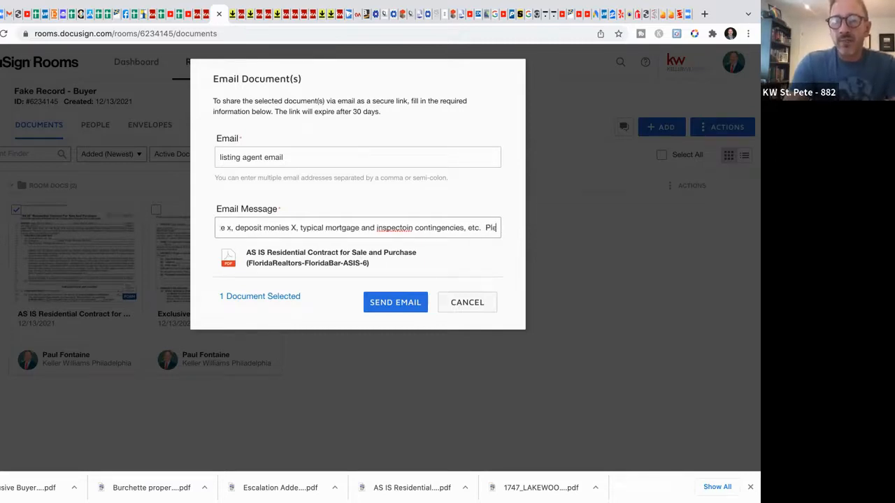
text(sae ocnfirm receipt)
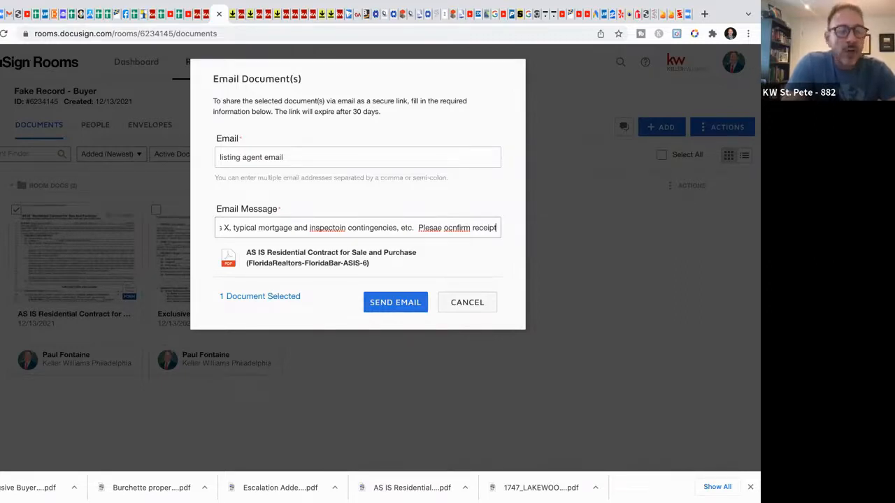
Step: End the email message with a period after the confirm-receipt request
text(.)
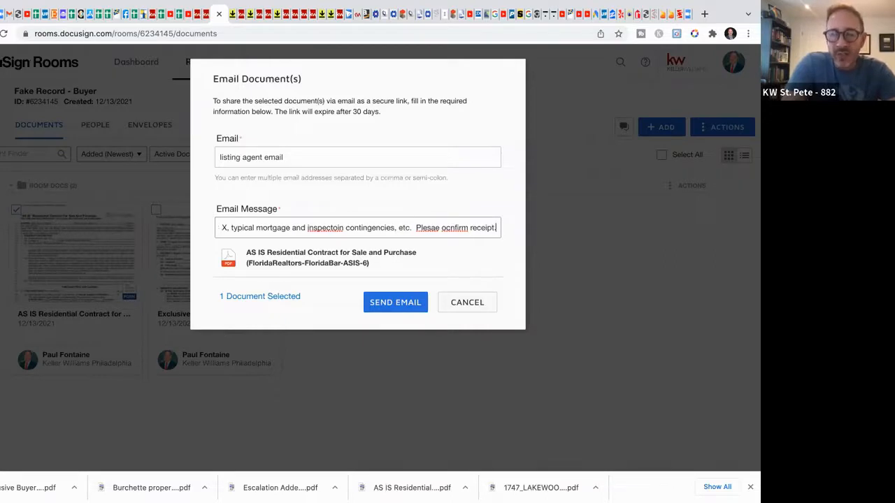